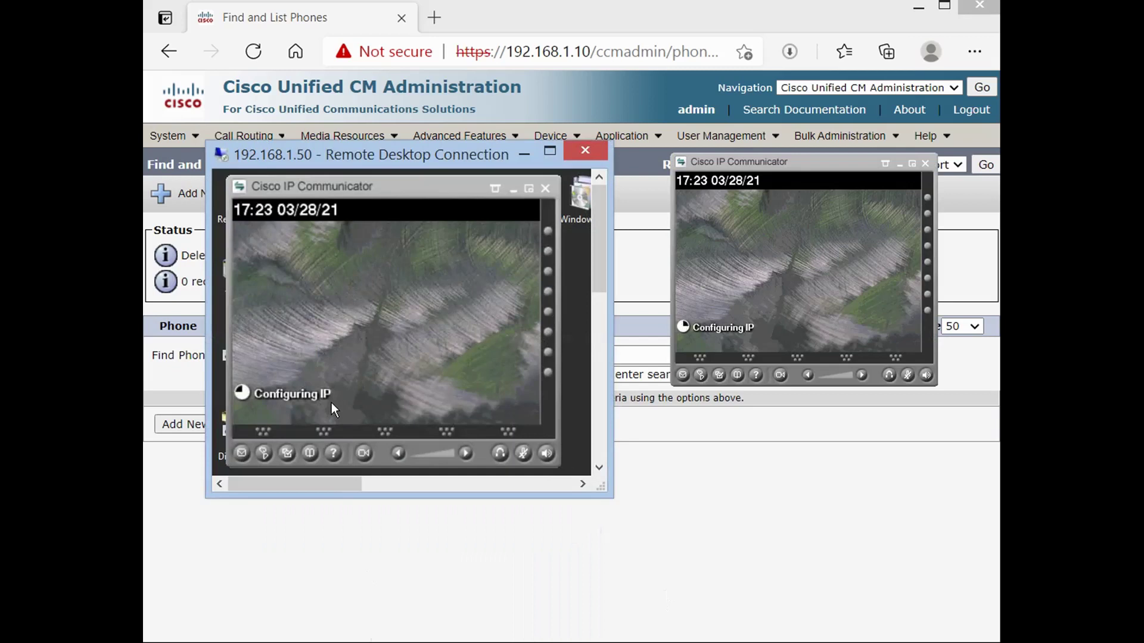
Minimize the Remote Desktop and IP Communicator windows and switch to Cisco Unified Serviceability.
left_click(517, 152)
left_click(899, 164)
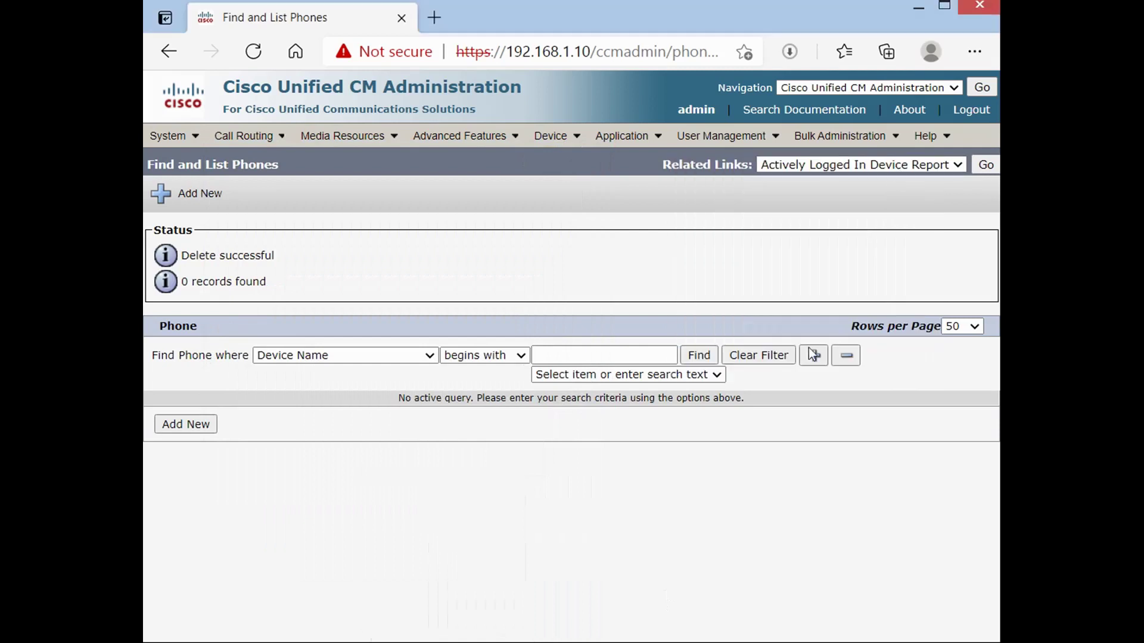
left_click(953, 88)
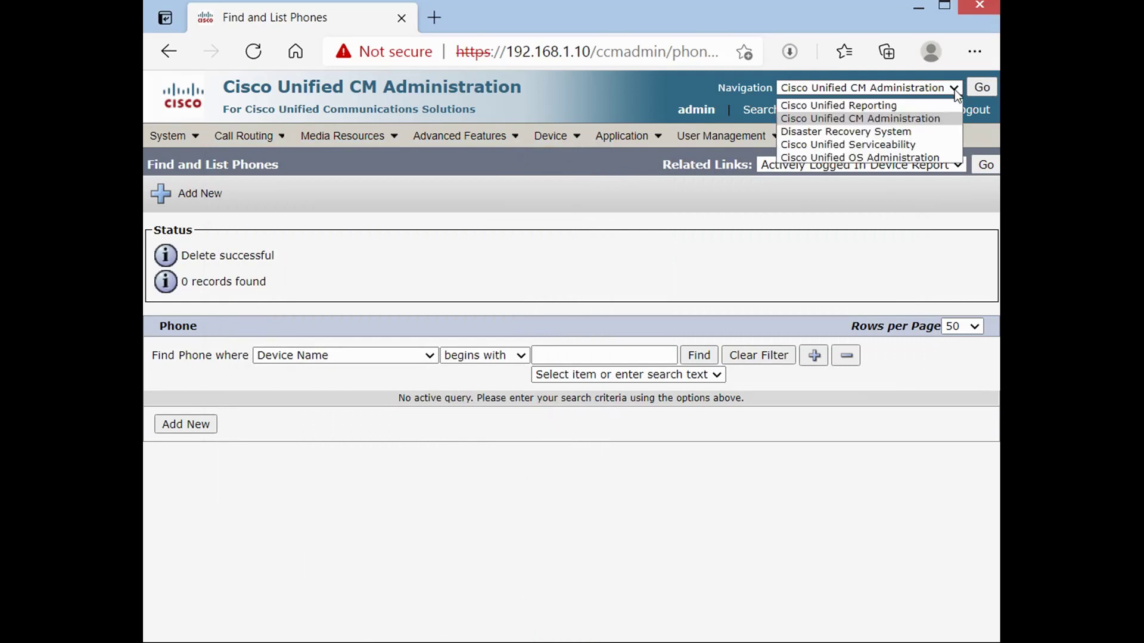
left_click(841, 146)
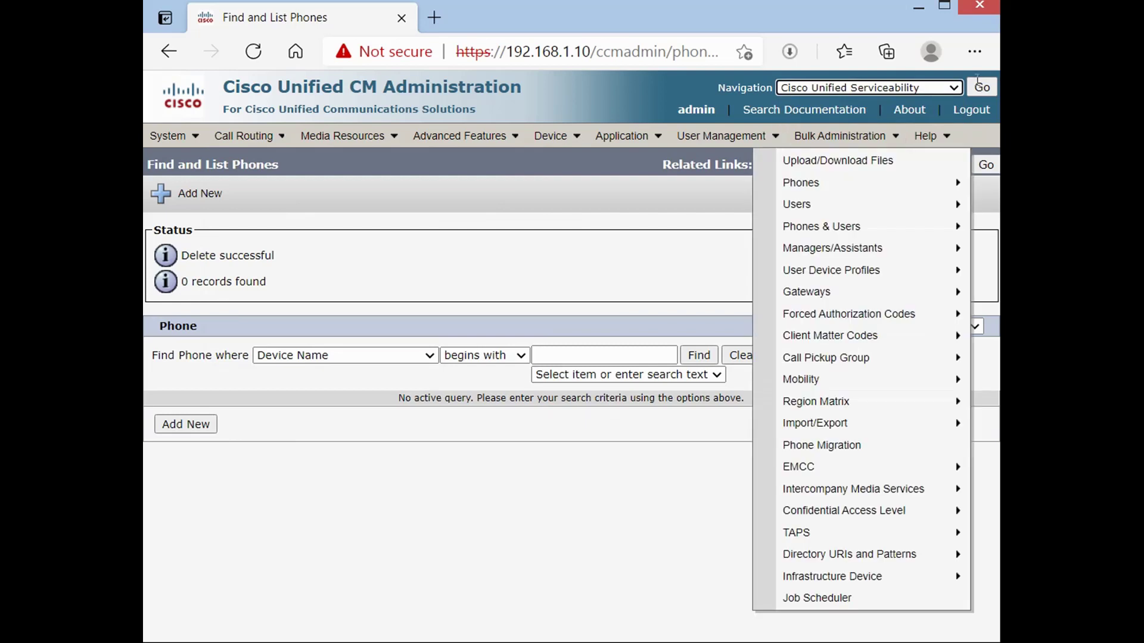
left_click(983, 88)
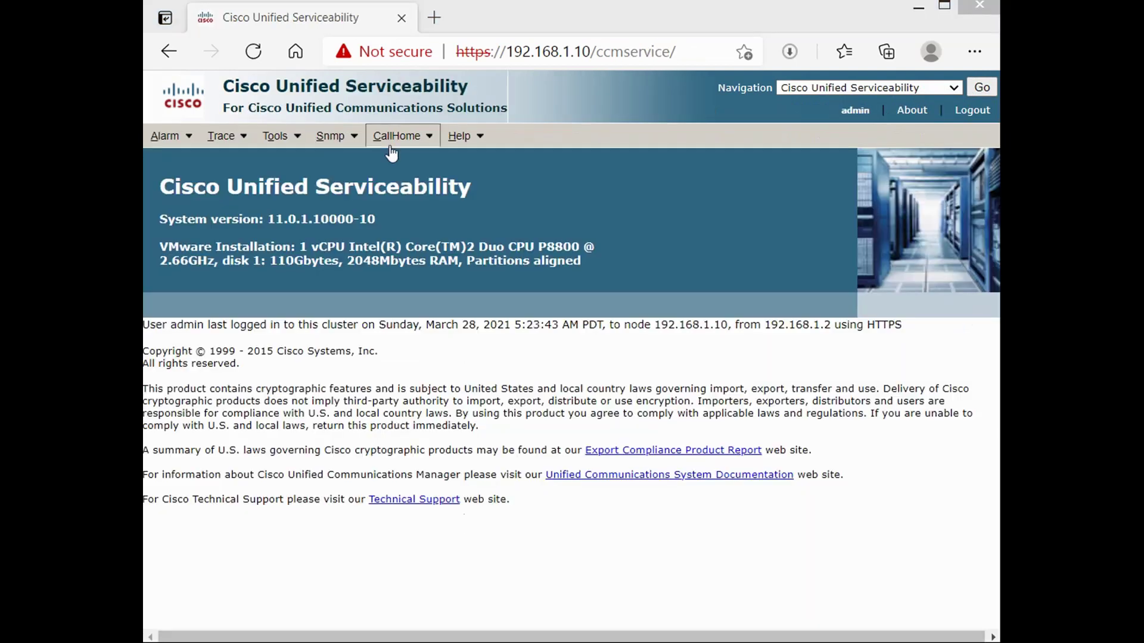
Open Tools > Service Activation and confirm CallManager, CTIManager and Tftp are activated.
mouse_move(274, 143)
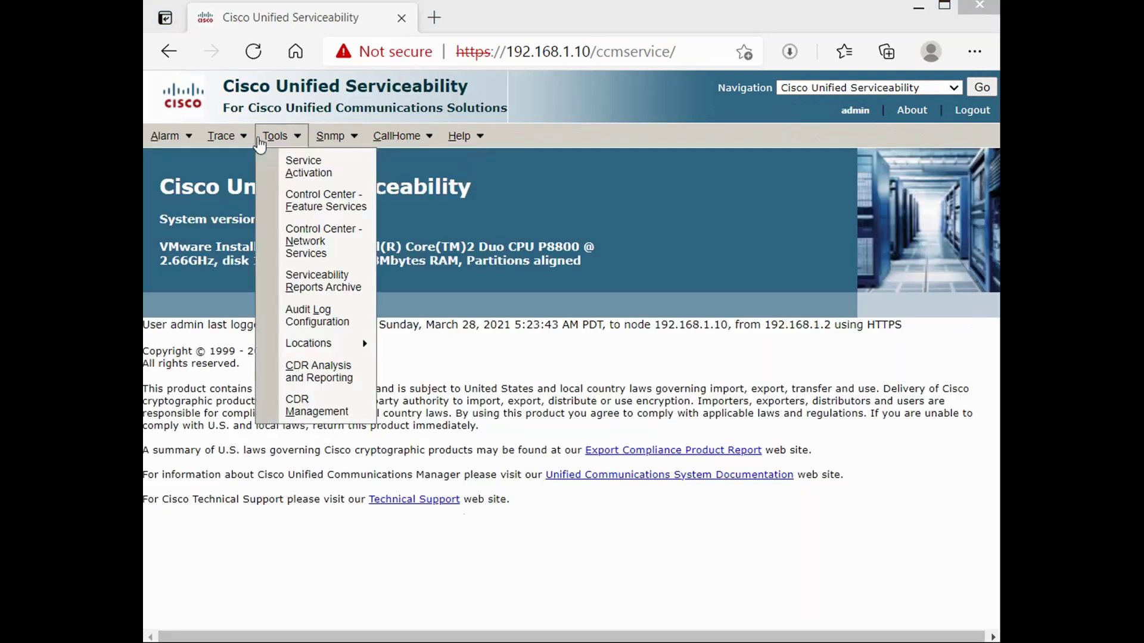
left_click(301, 178)
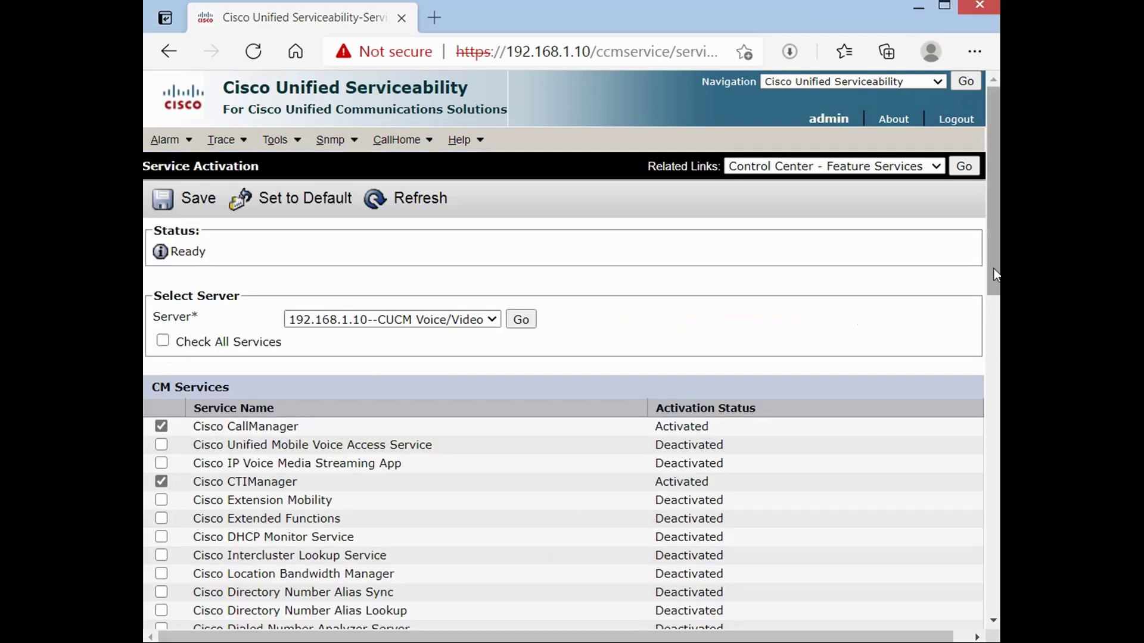
left_click_drag(994, 274, 999, 322)
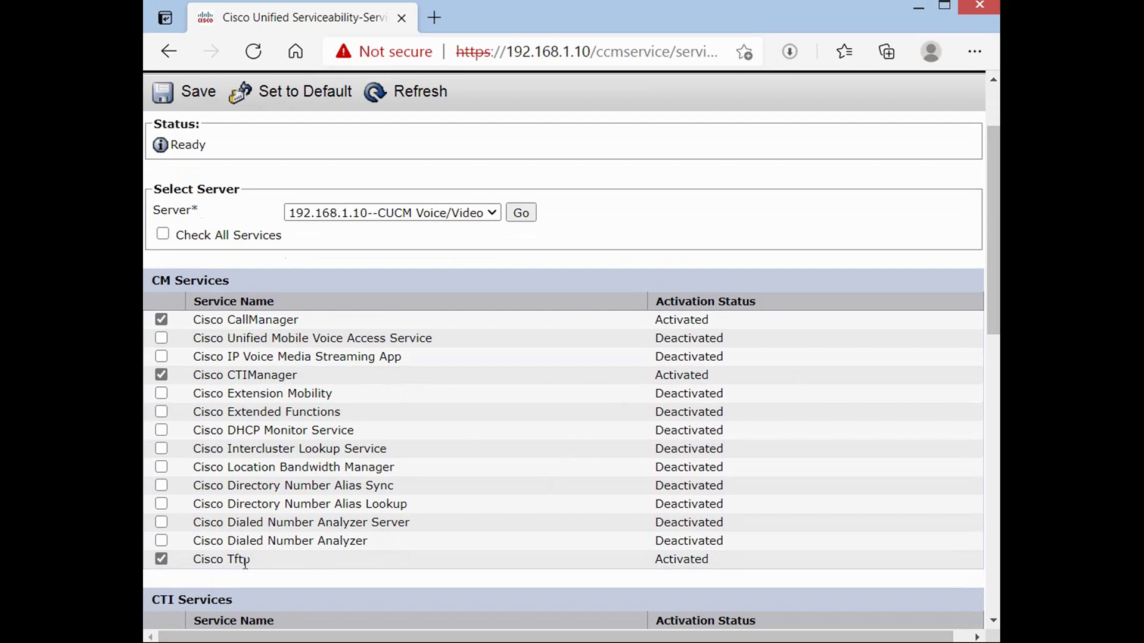
scroll(245, 563, "up", 2)
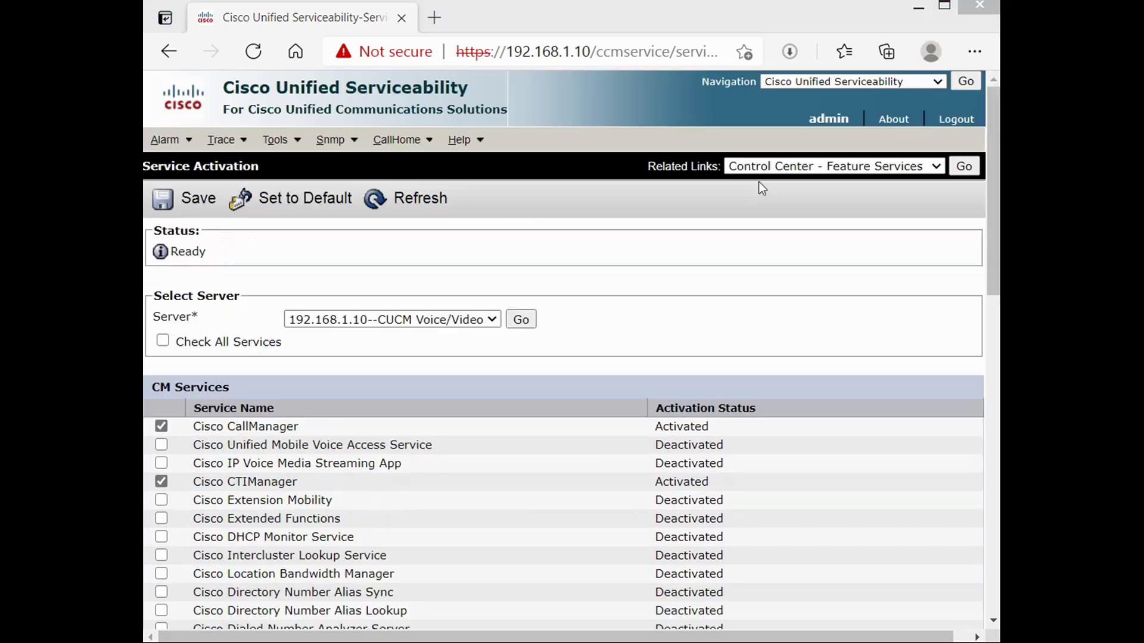
Return to Cisco Unified CM Administration and open Device > Phone, showing 0 records.
left_click(942, 81)
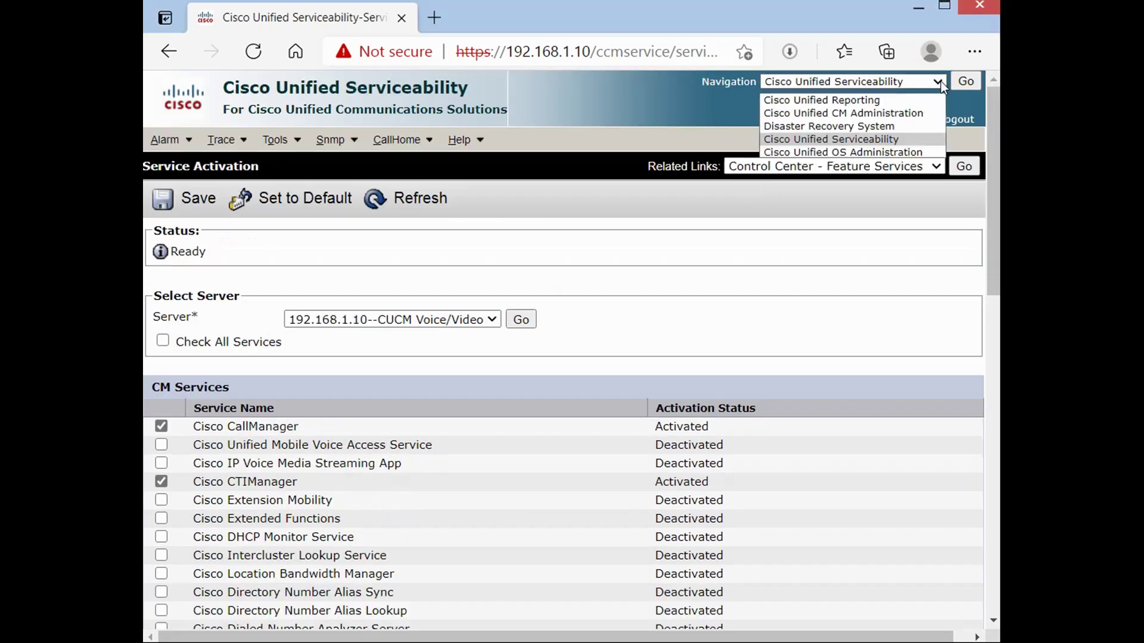
left_click(821, 113)
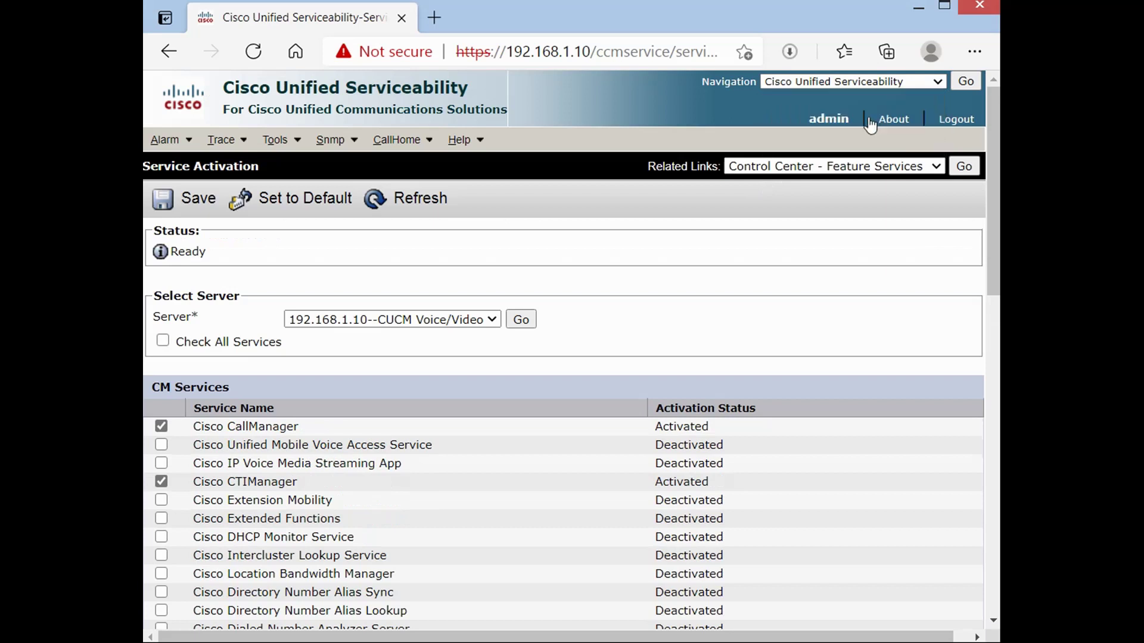
left_click(971, 80)
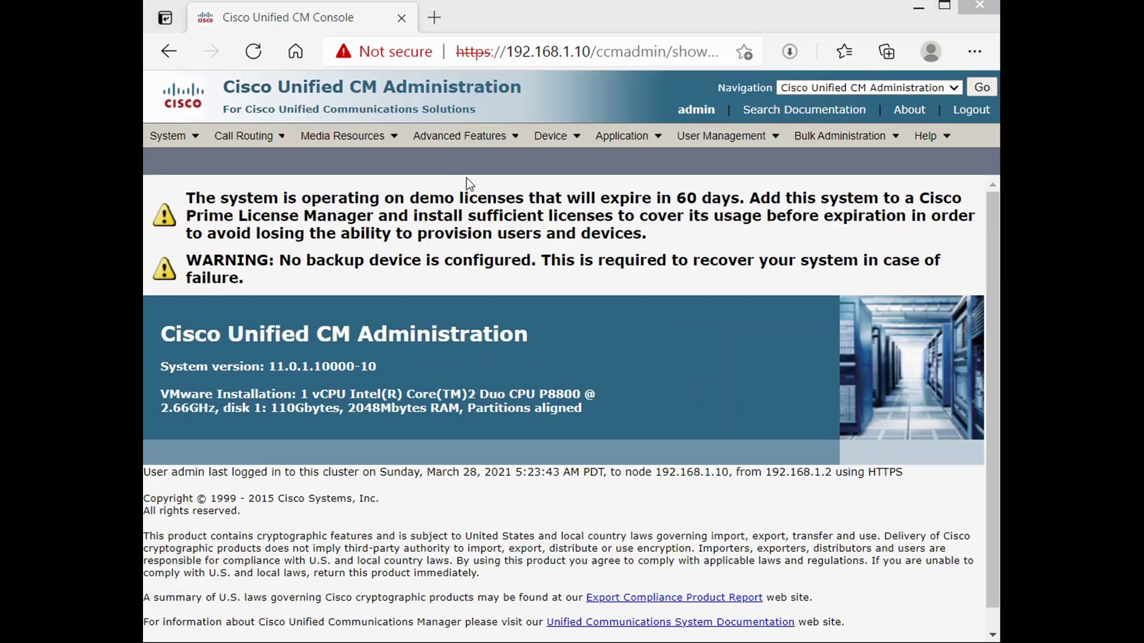
mouse_move(550, 136)
left_click(569, 226)
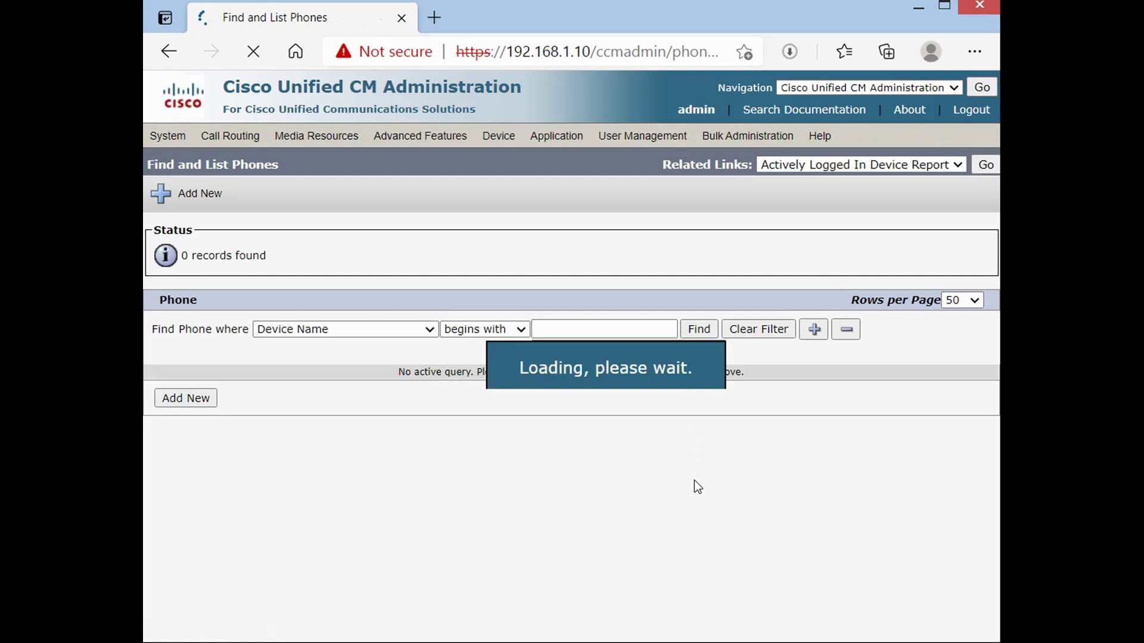
Add a new Cisco IP Communicator phone with the SCCP device protocol.
left_click(190, 398)
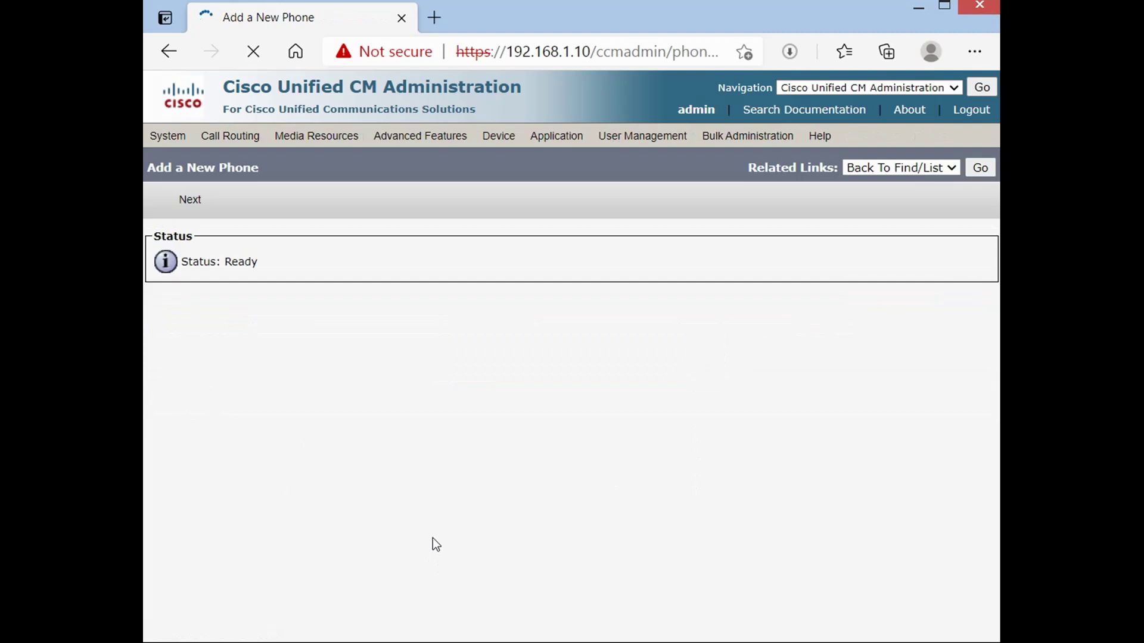
left_click(395, 322)
scroll(396, 527, "down", 13)
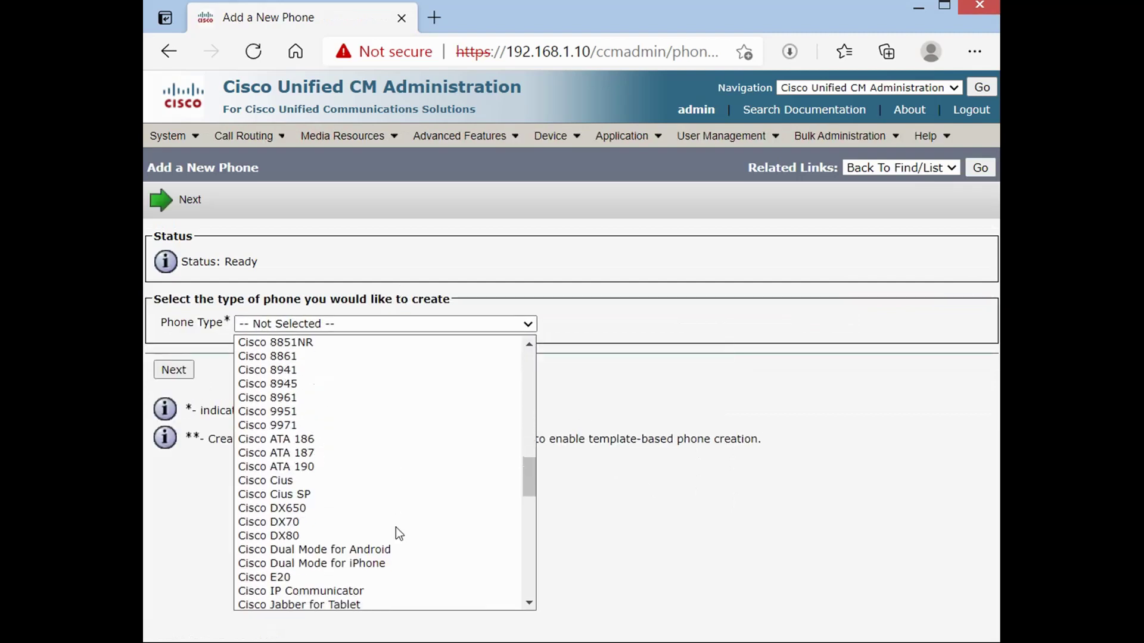
left_click(360, 591)
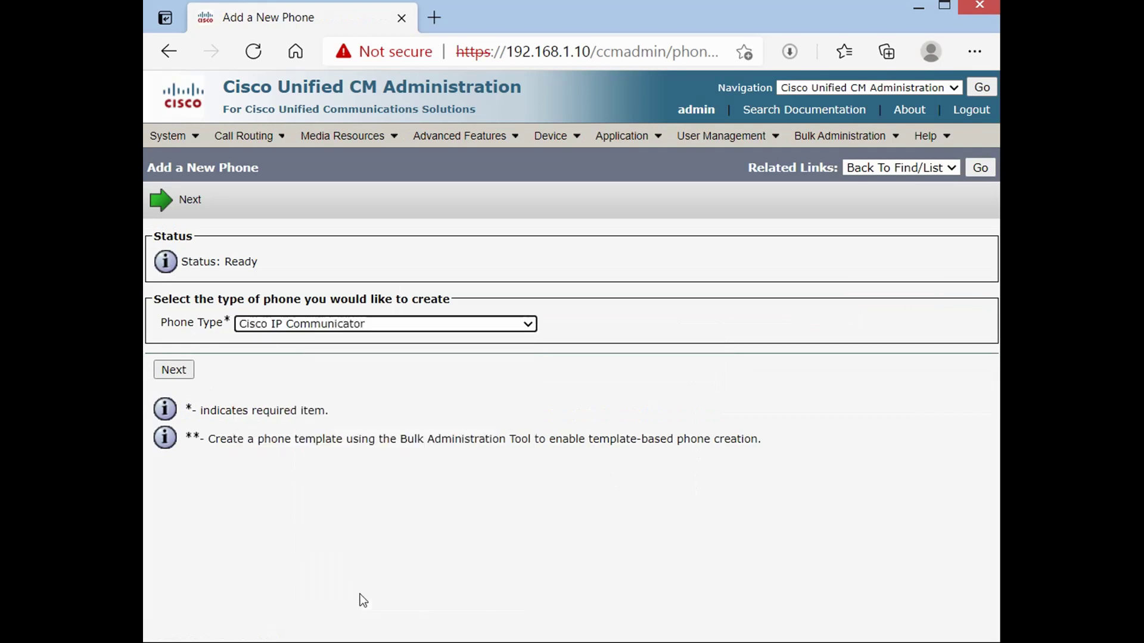
left_click(188, 377)
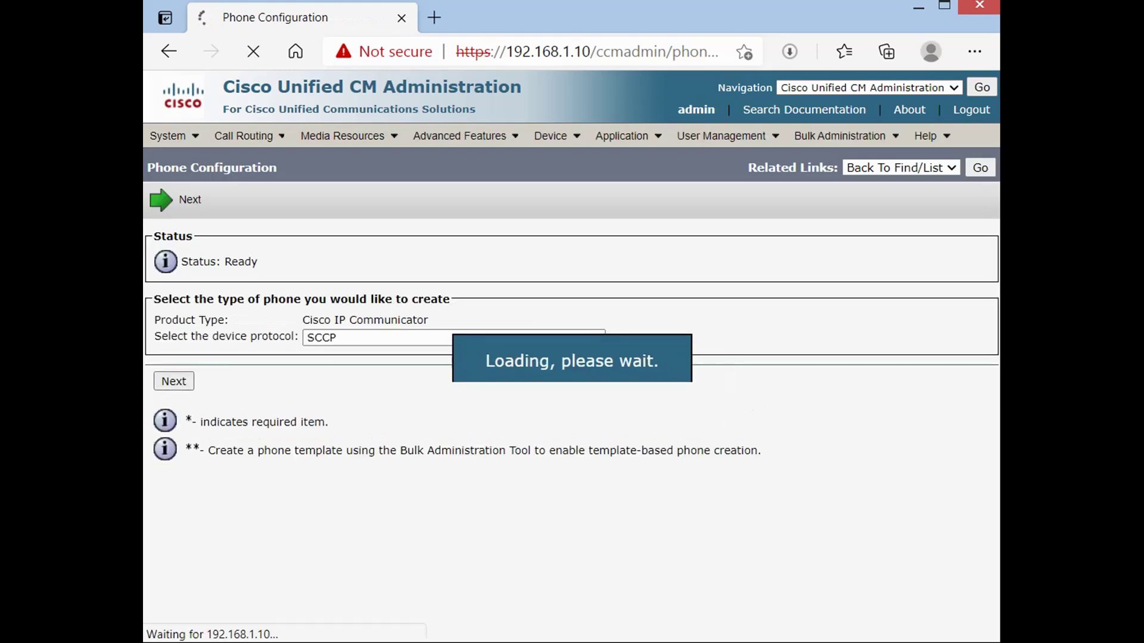
Enter Phone1 as the device name and set the device pool to Default.
left_click(469, 412)
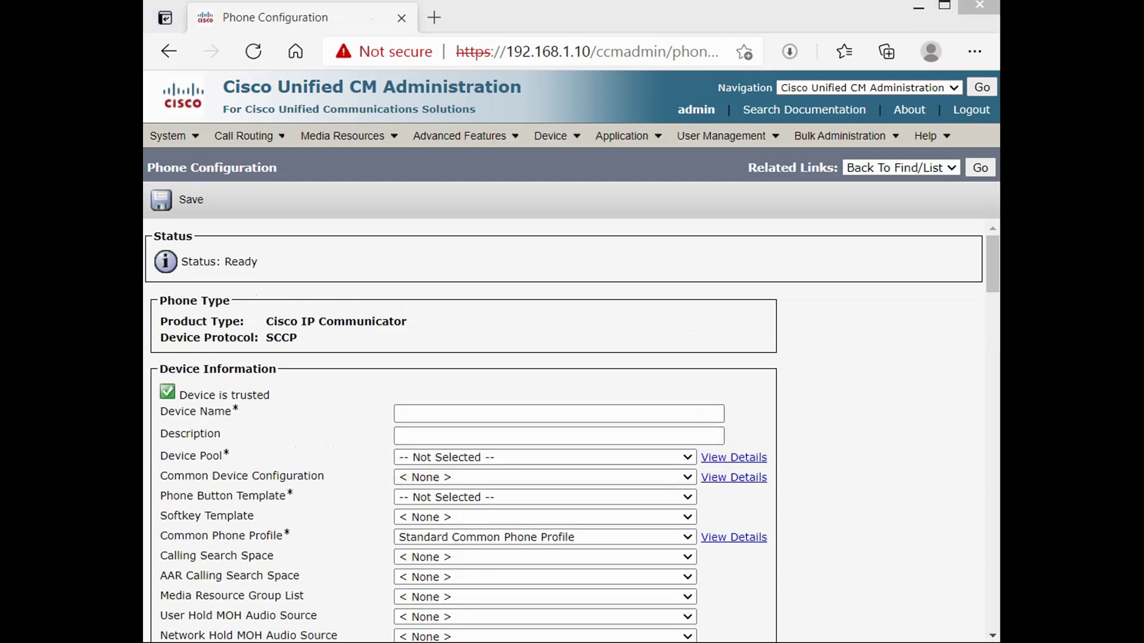
left_click(486, 355)
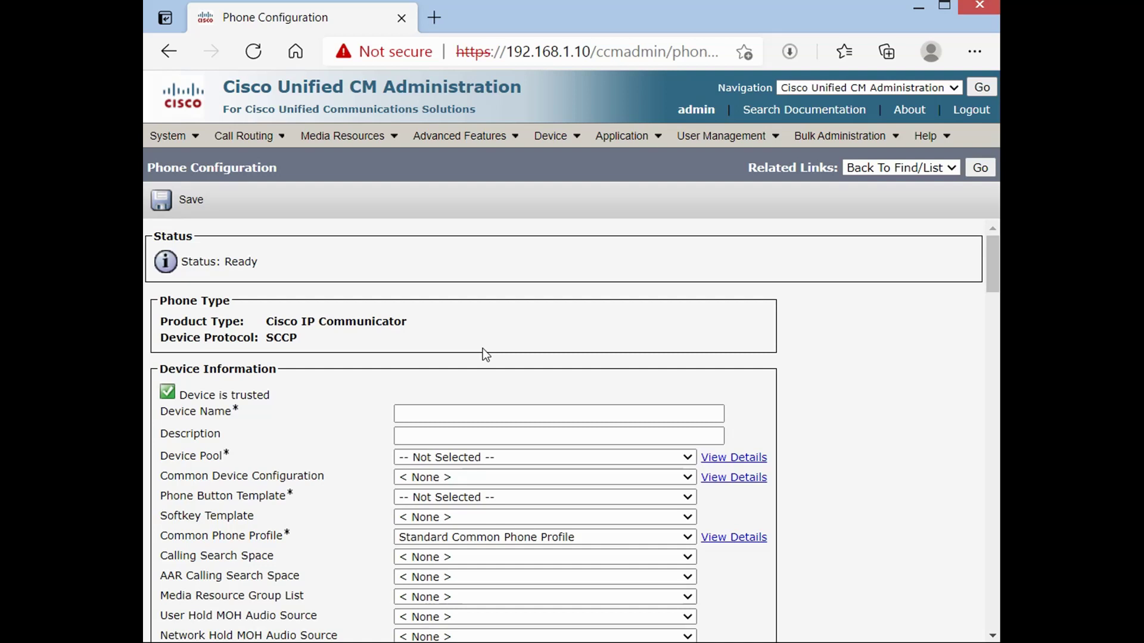
left_click(465, 416)
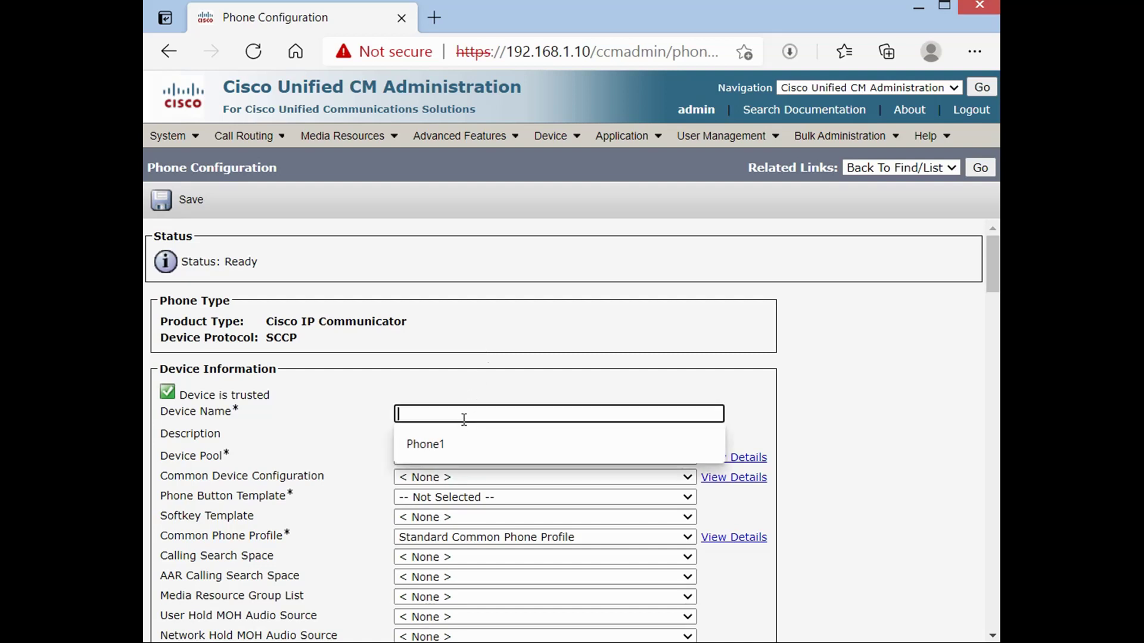
left_click(431, 455)
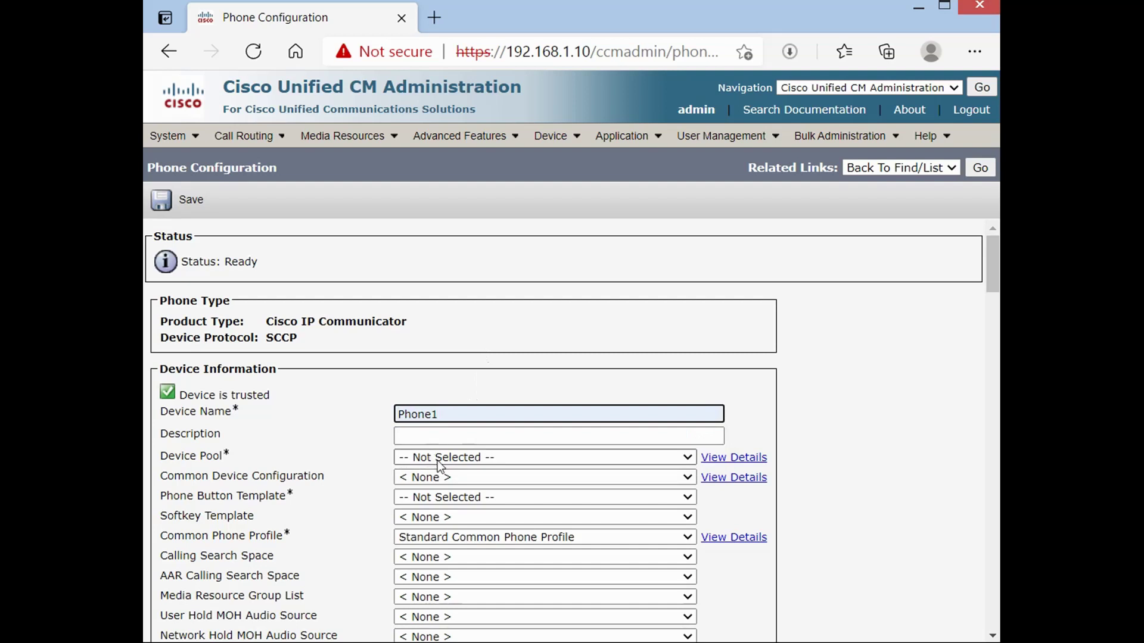
left_click(438, 460)
left_click(424, 492)
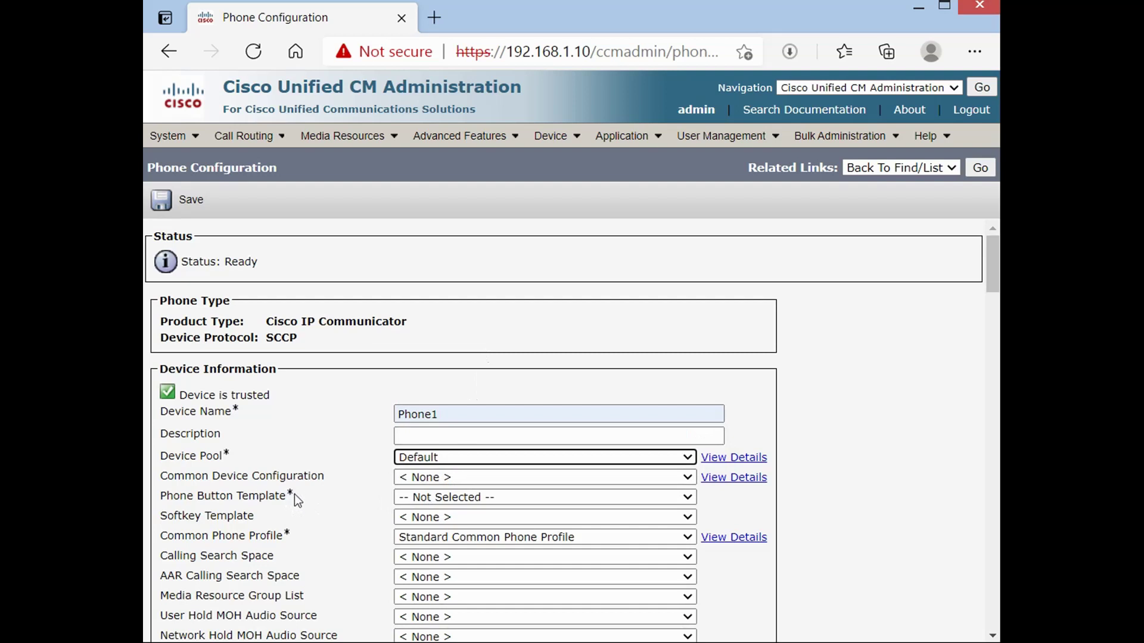
Choose the Standard CIPC SCCP phone button template.
left_click(432, 500)
scroll(486, 442, "down", 3)
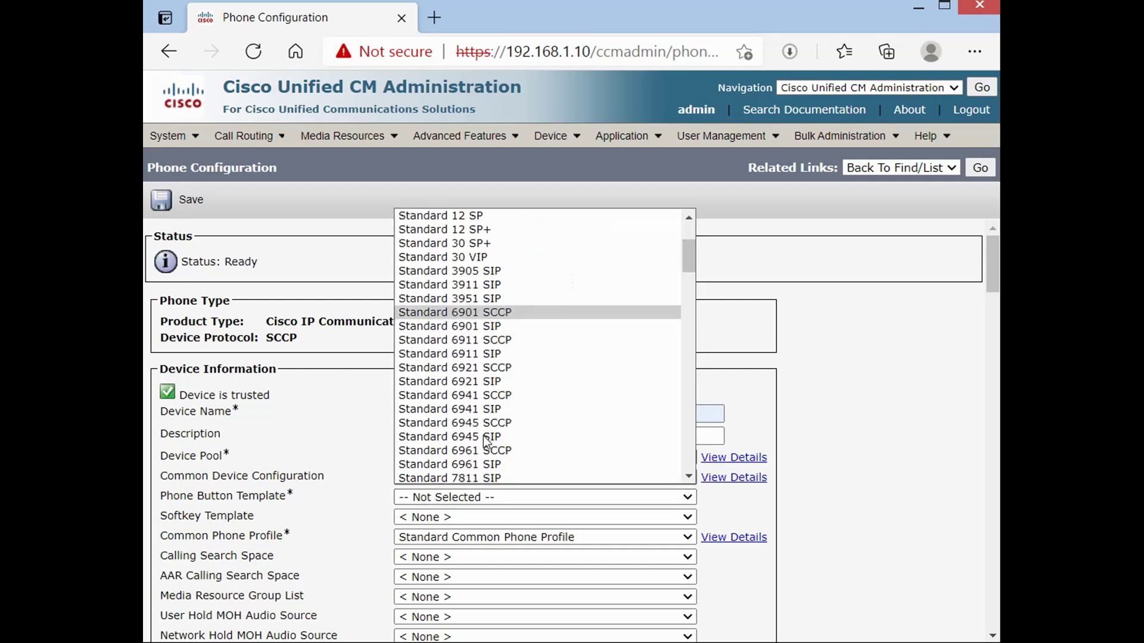
scroll(485, 442, "down", 10)
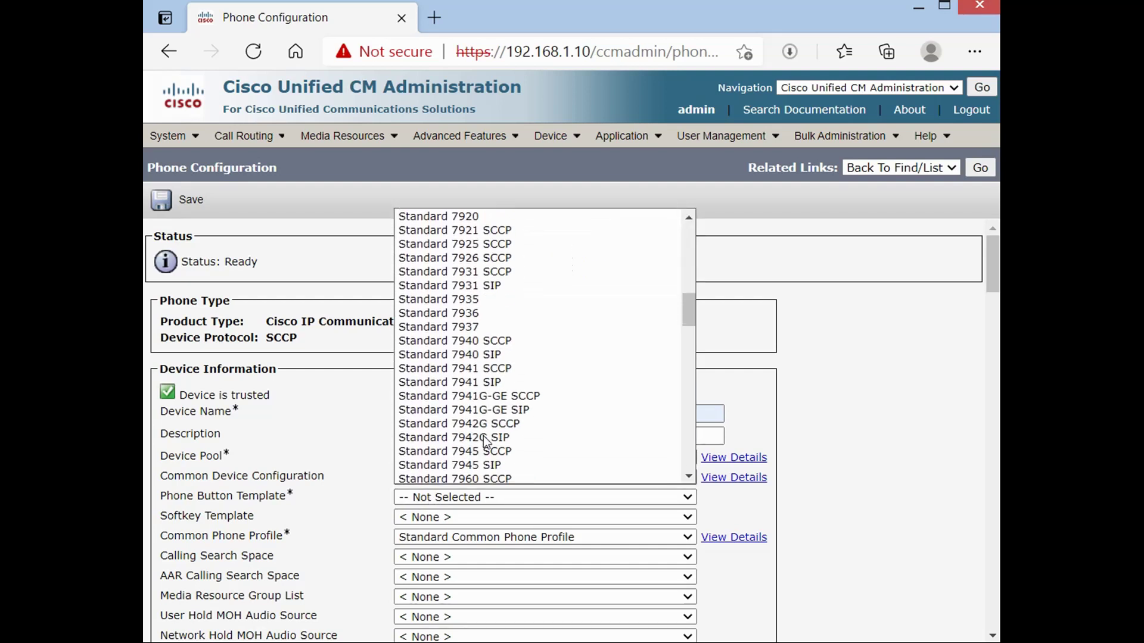
scroll(485, 442, "down", 2)
scroll(485, 442, "down", 7)
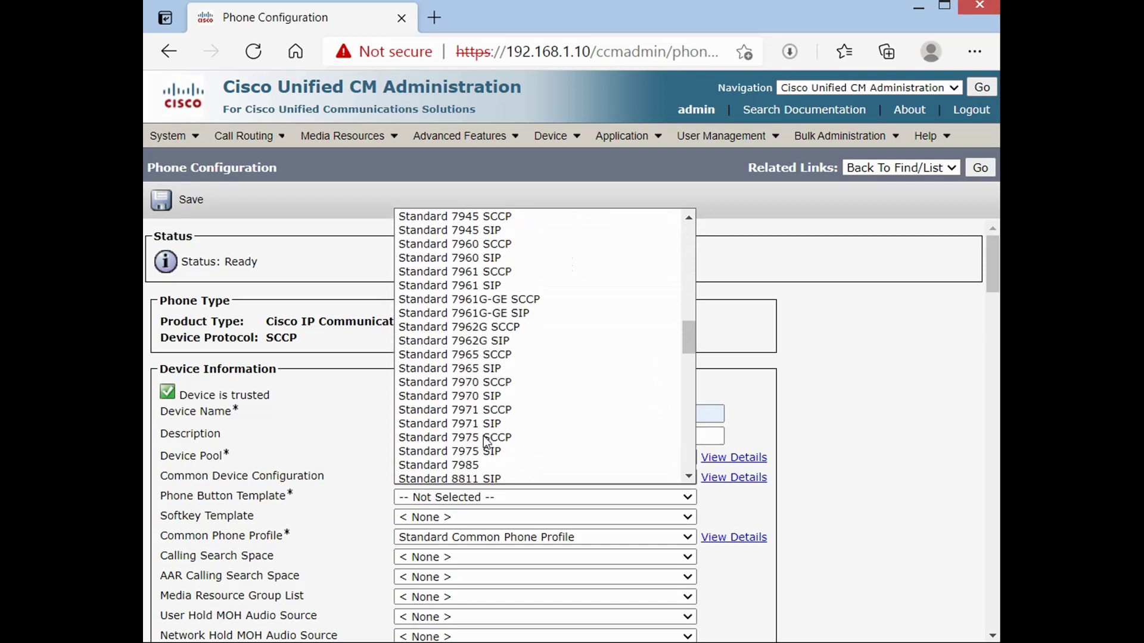
scroll(486, 443, "down", 3)
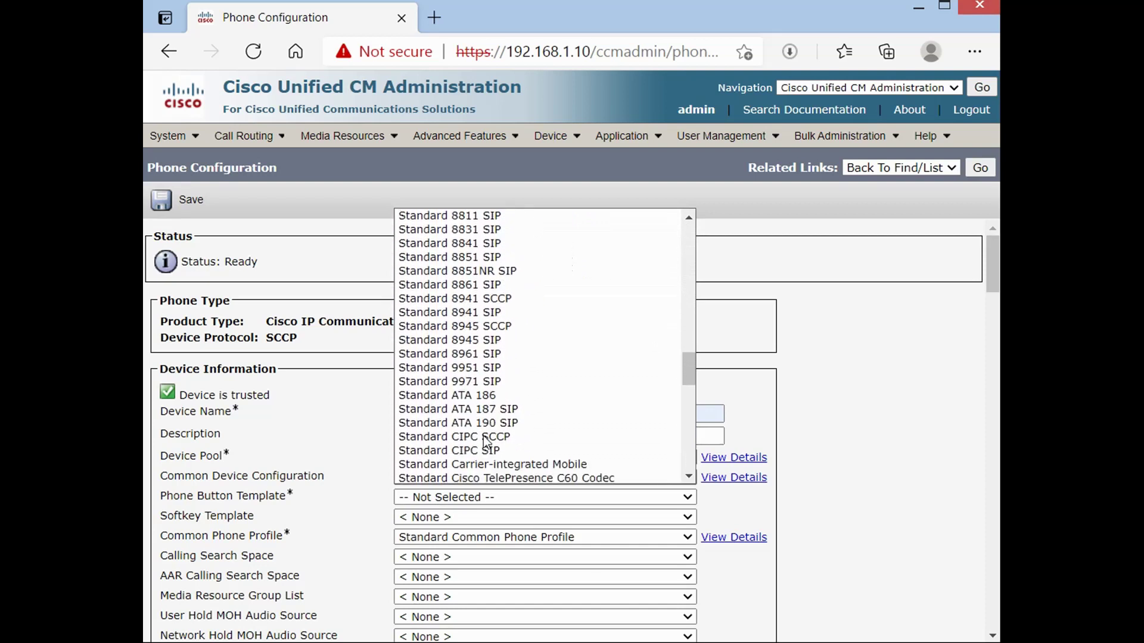
left_click(447, 438)
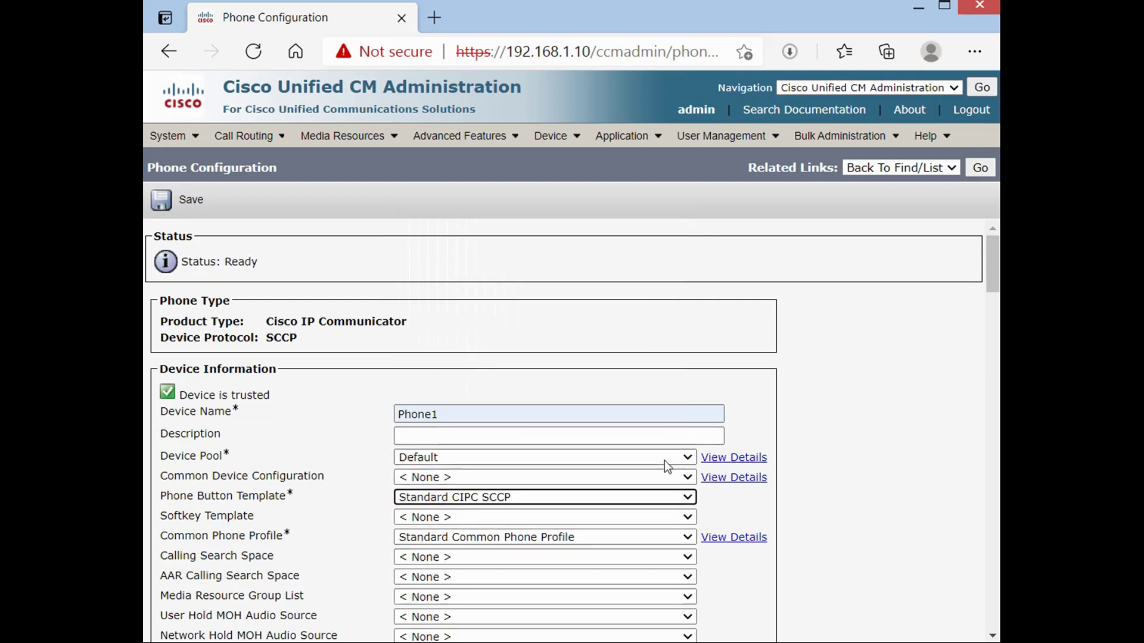
Make the phone anonymous, use the CIPC Standard SCCP Non-Secure security profile, and save.
scroll(682, 468, "down", 3)
scroll(684, 477, "down", 1)
left_click(457, 544)
scroll(786, 514, "down", 7)
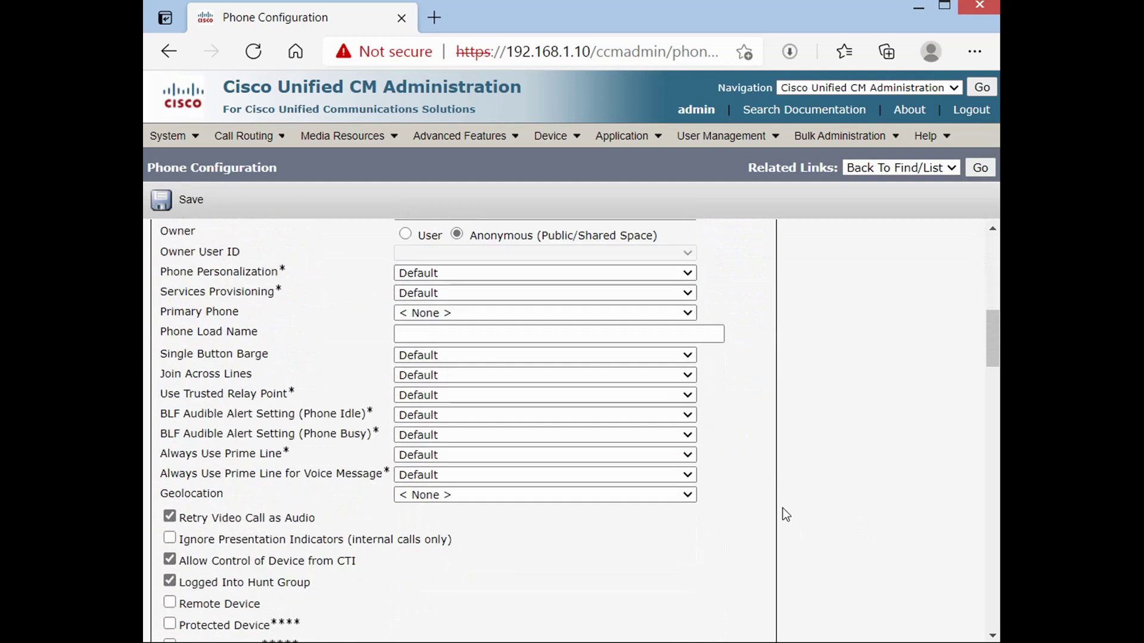
scroll(782, 508, "down", 6)
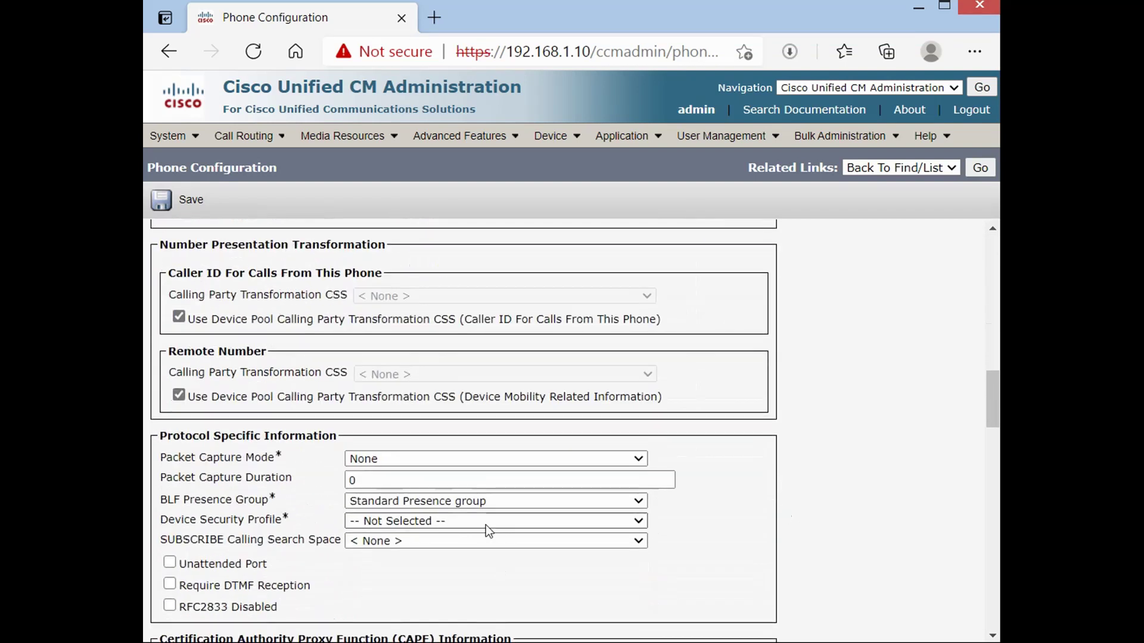
left_click(485, 523)
left_click(509, 552)
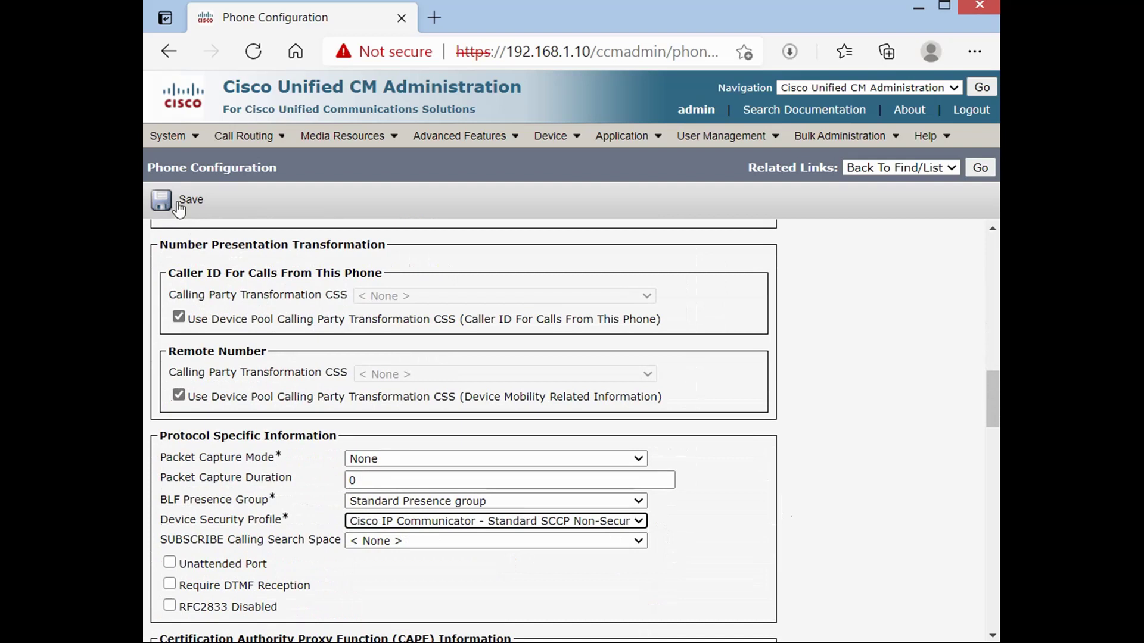
left_click(185, 203)
left_click(739, 179)
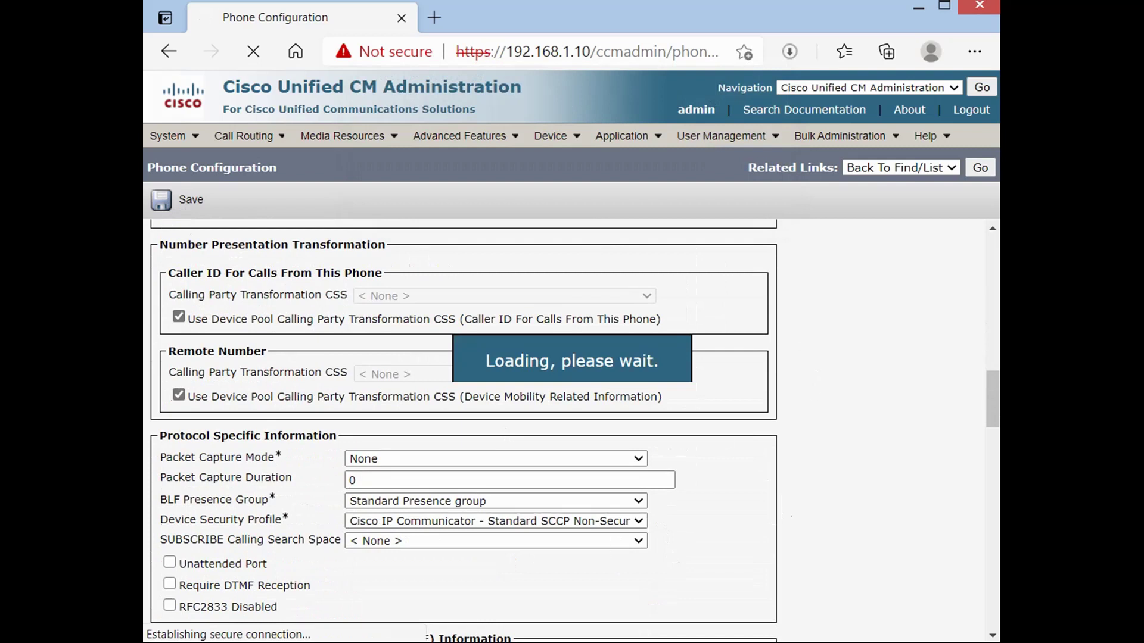
Add directory number 120 to Phone1's line 1.
left_click(284, 347)
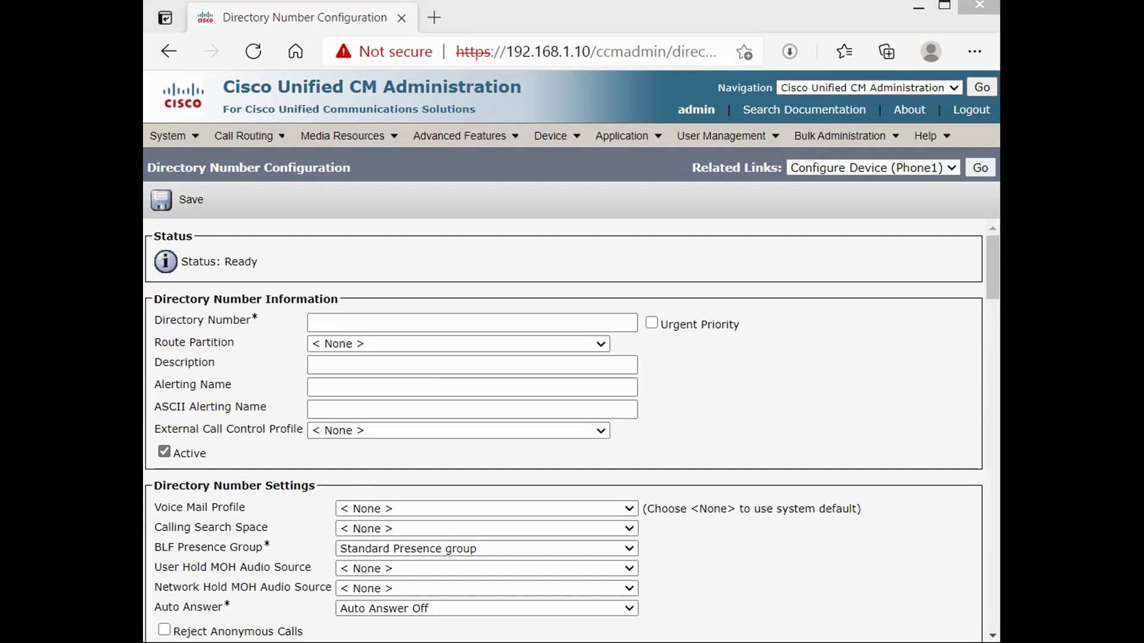
left_click(426, 324)
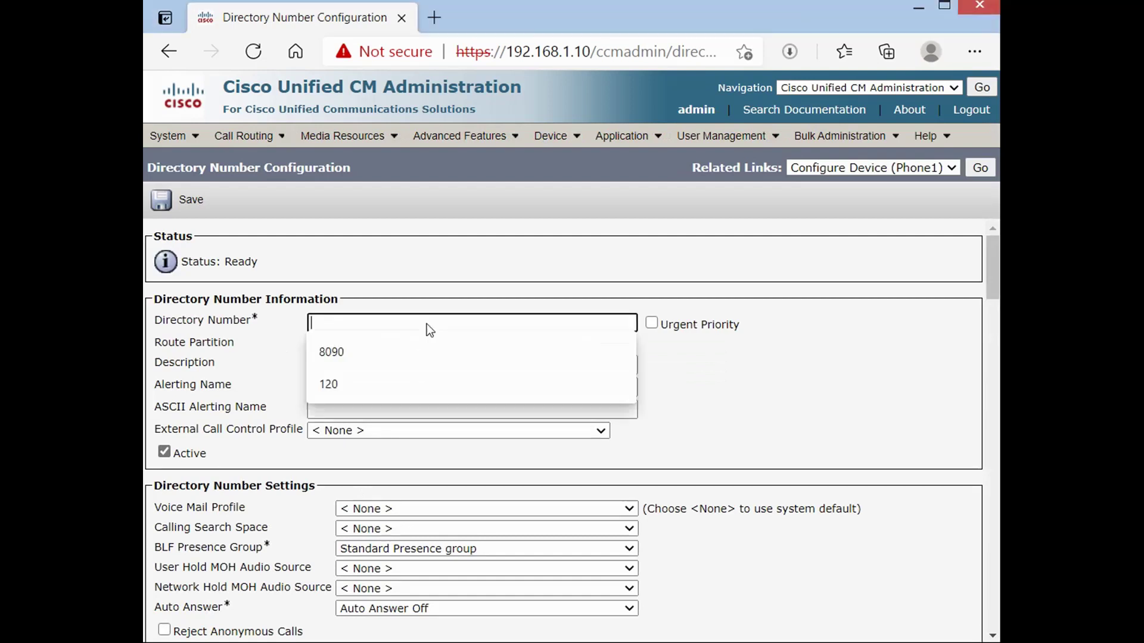
type("120")
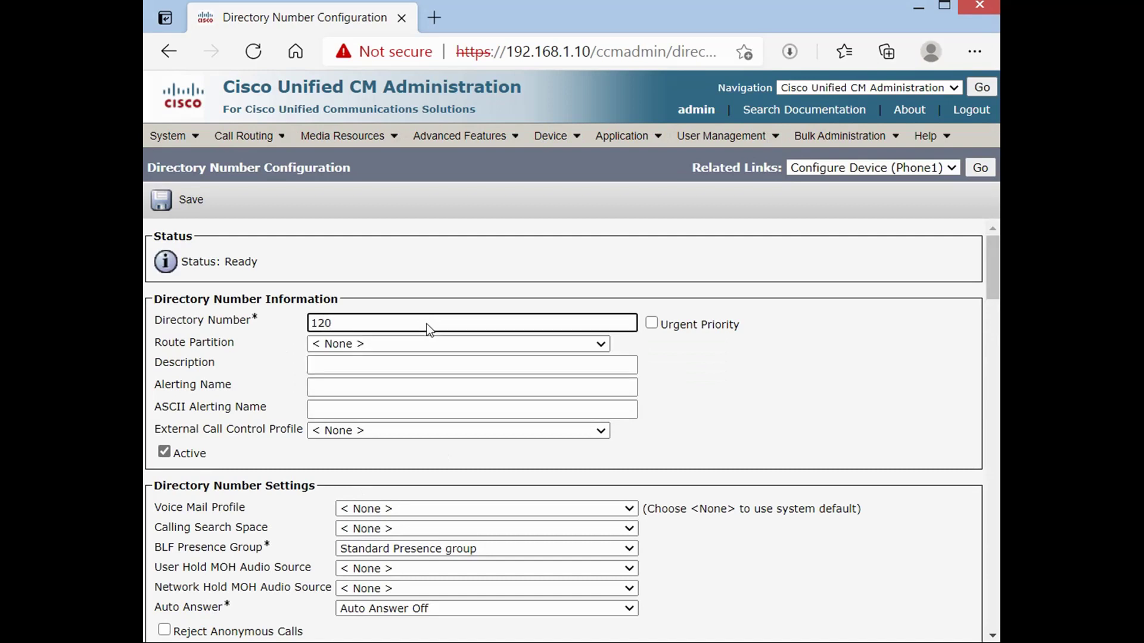
left_click(352, 345)
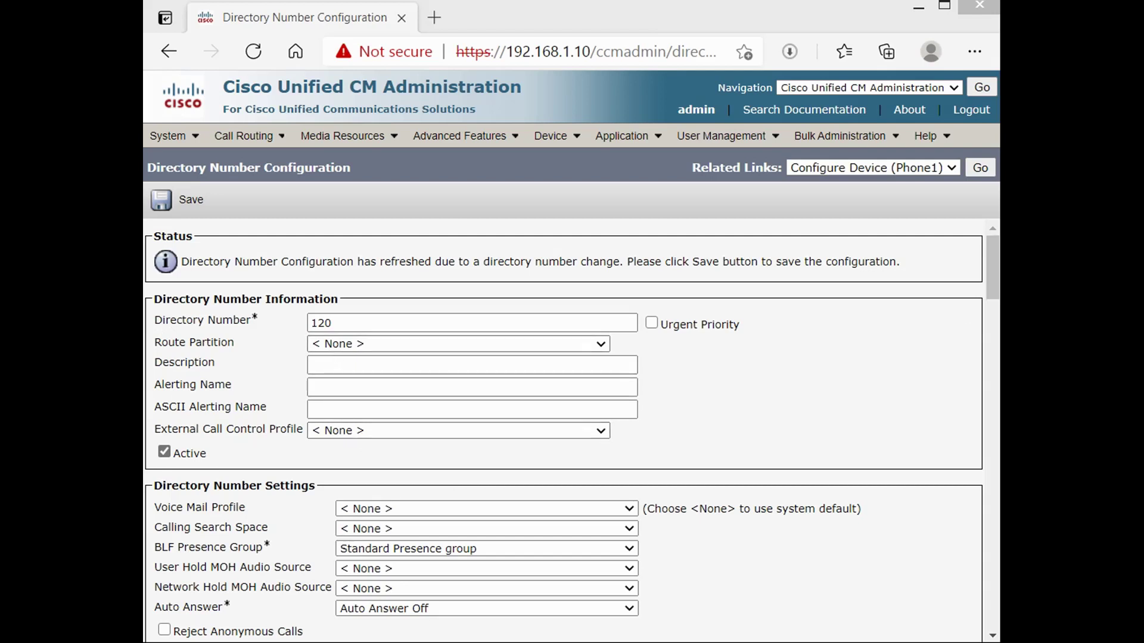
left_click_drag(995, 254, 971, 525)
Set the line's caller ID display to Phone1, save, and return to the phone list.
left_click(433, 314)
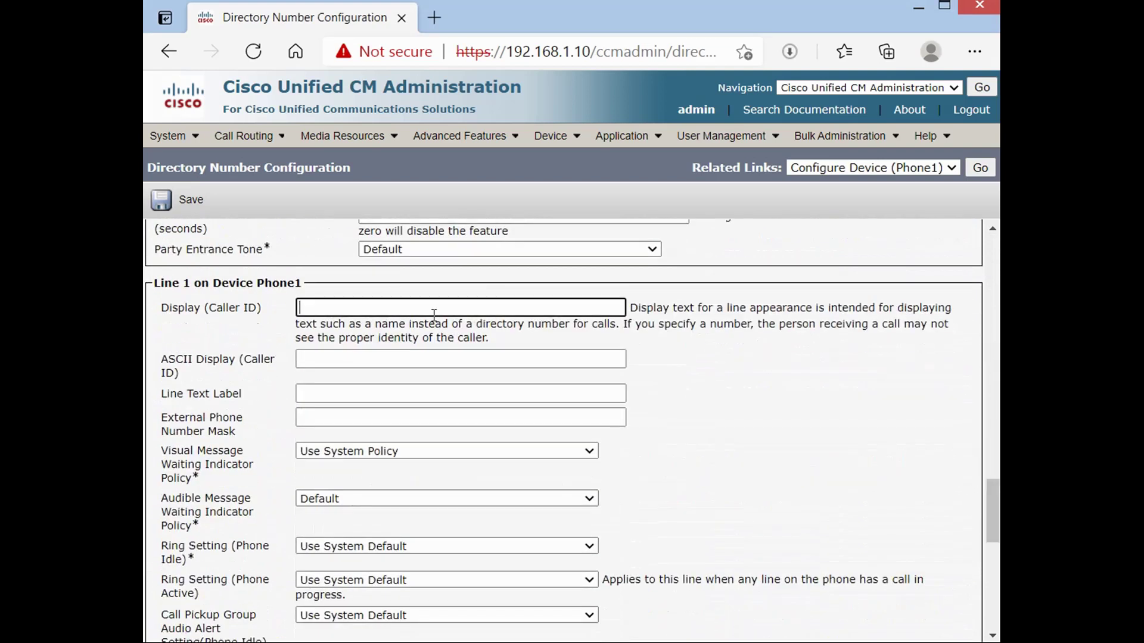
type("Phone1")
left_click(635, 614)
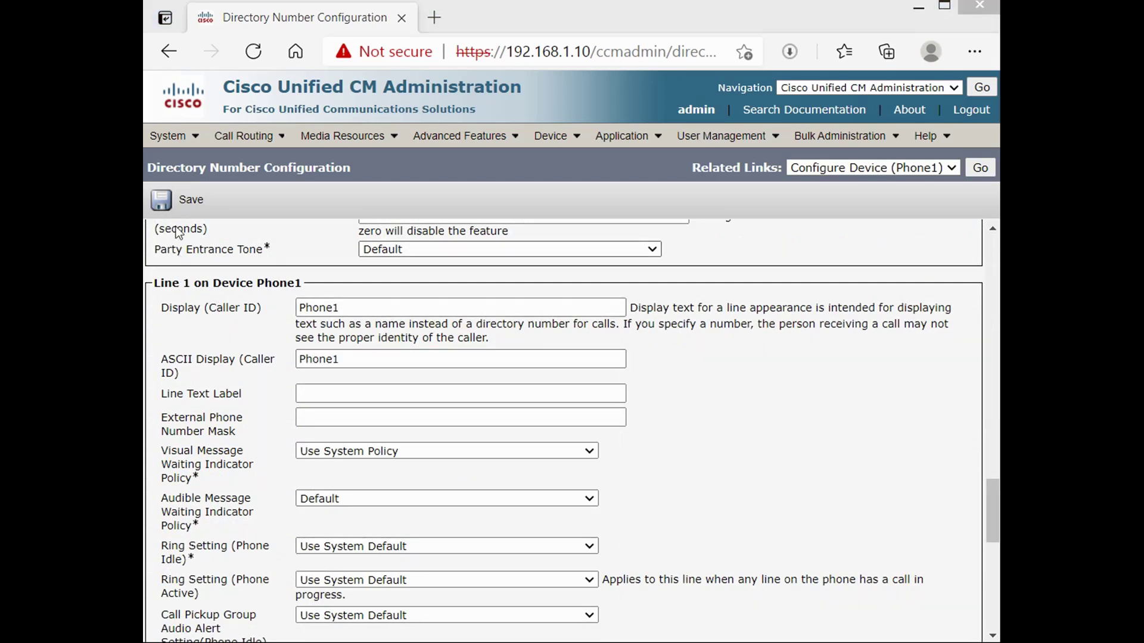
left_click(177, 201)
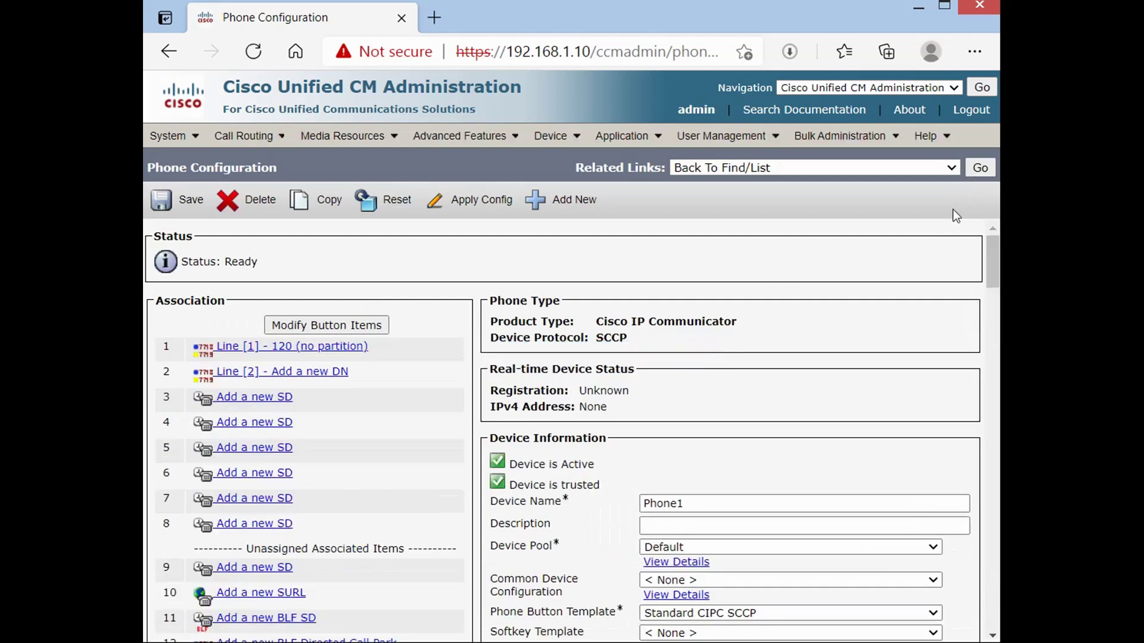
left_click(980, 169)
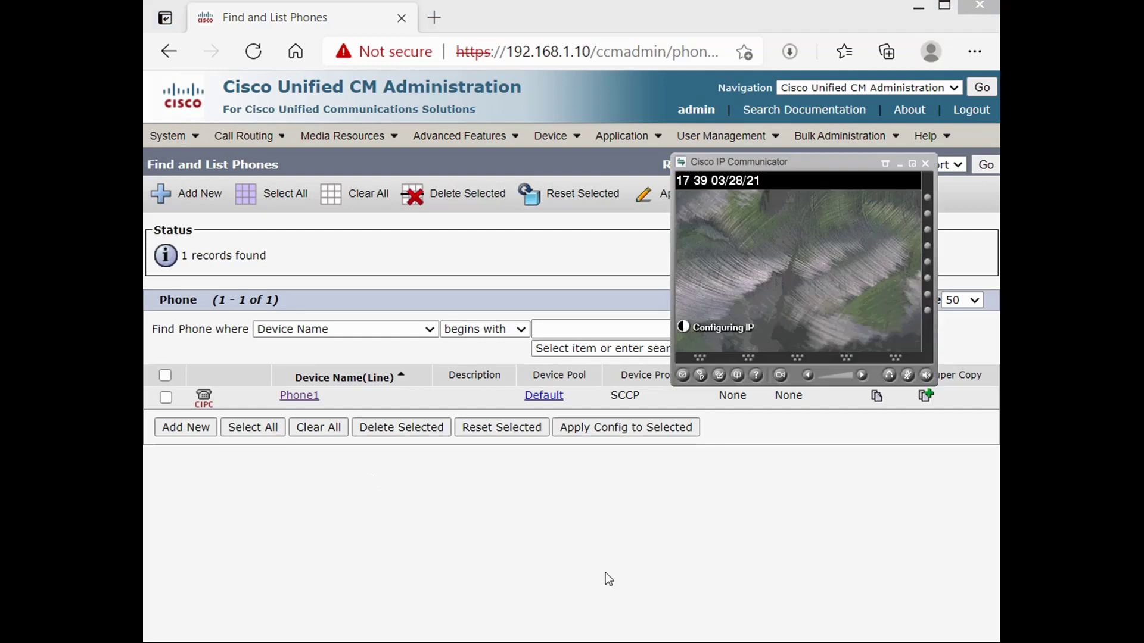
Set IP Communicator's network device name to Phone1 and apply the preferences.
right_click(737, 213)
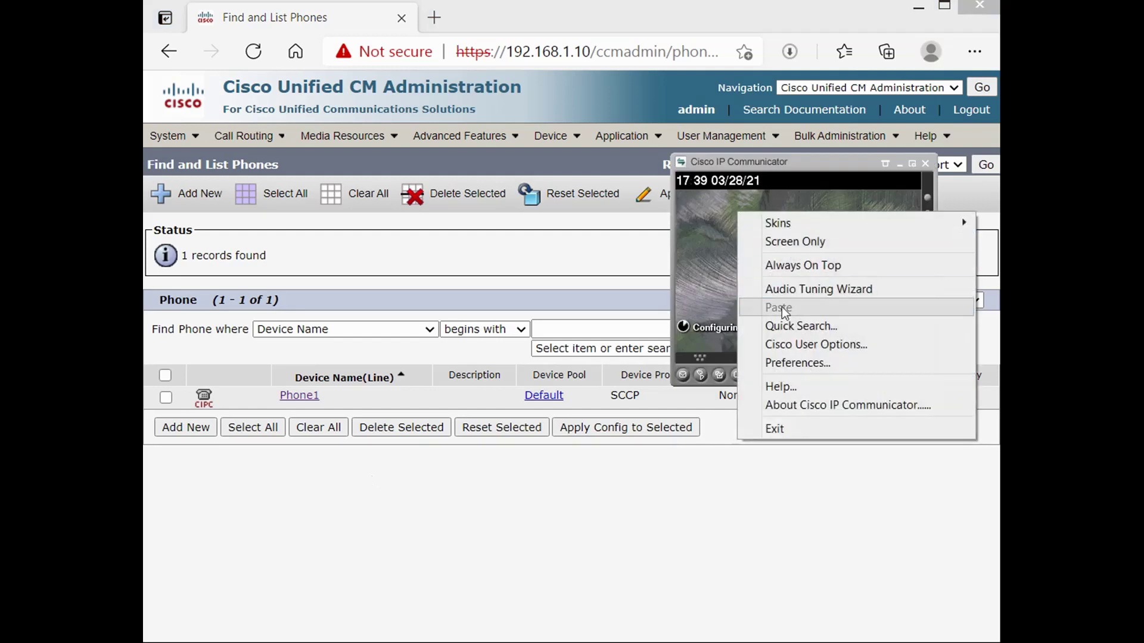
left_click(798, 364)
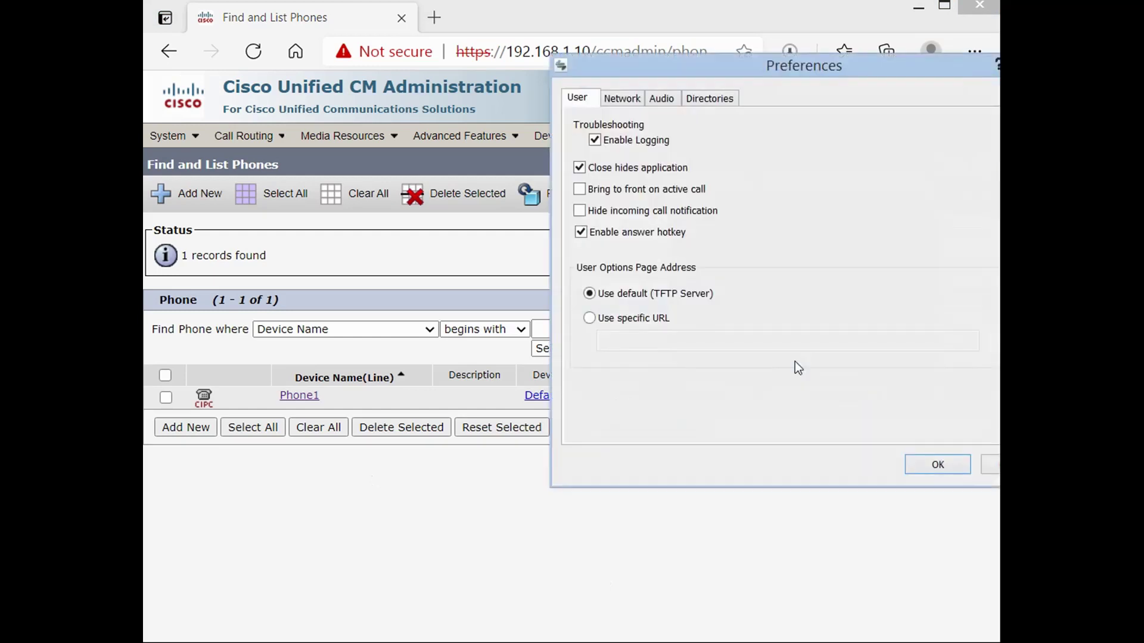
left_click(631, 99)
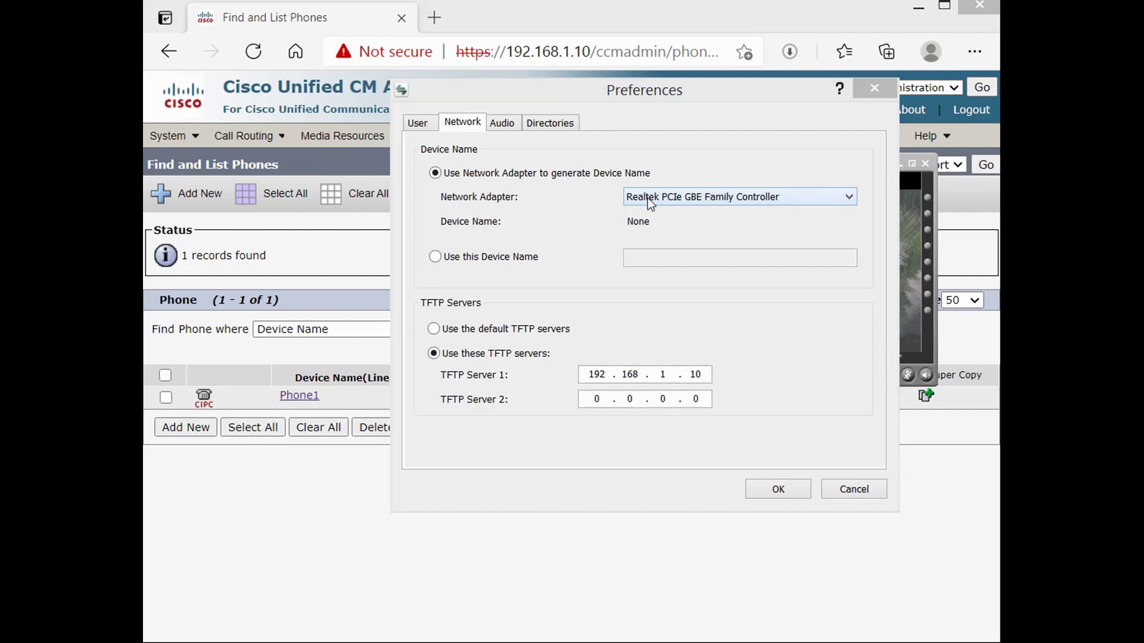
left_click(691, 277)
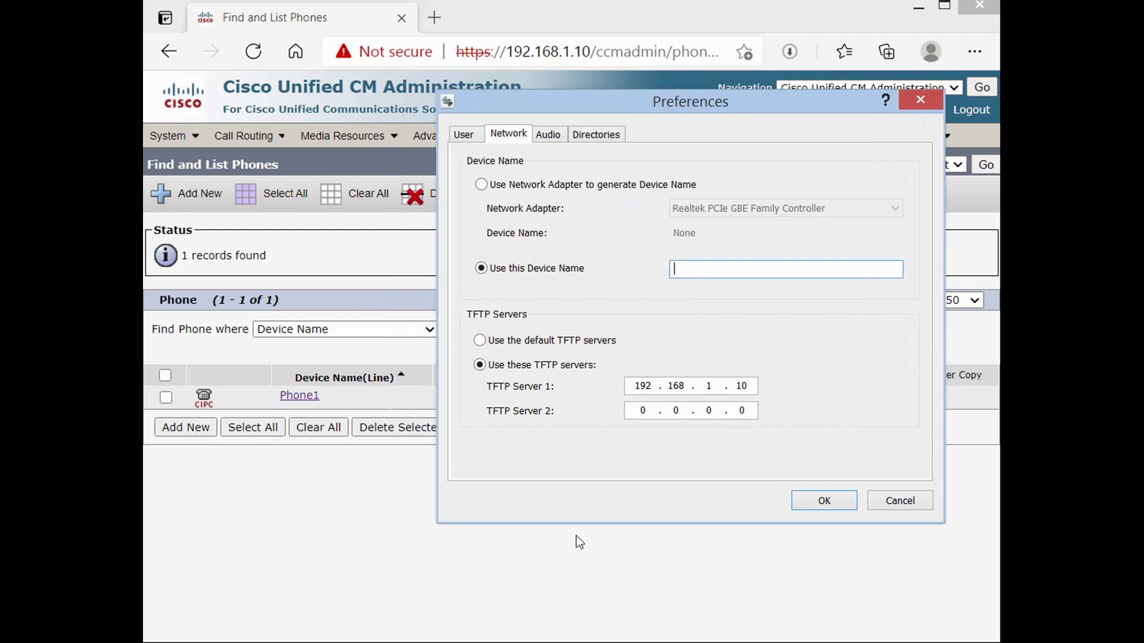
left_click(590, 572)
left_click(696, 274)
type("Phone1")
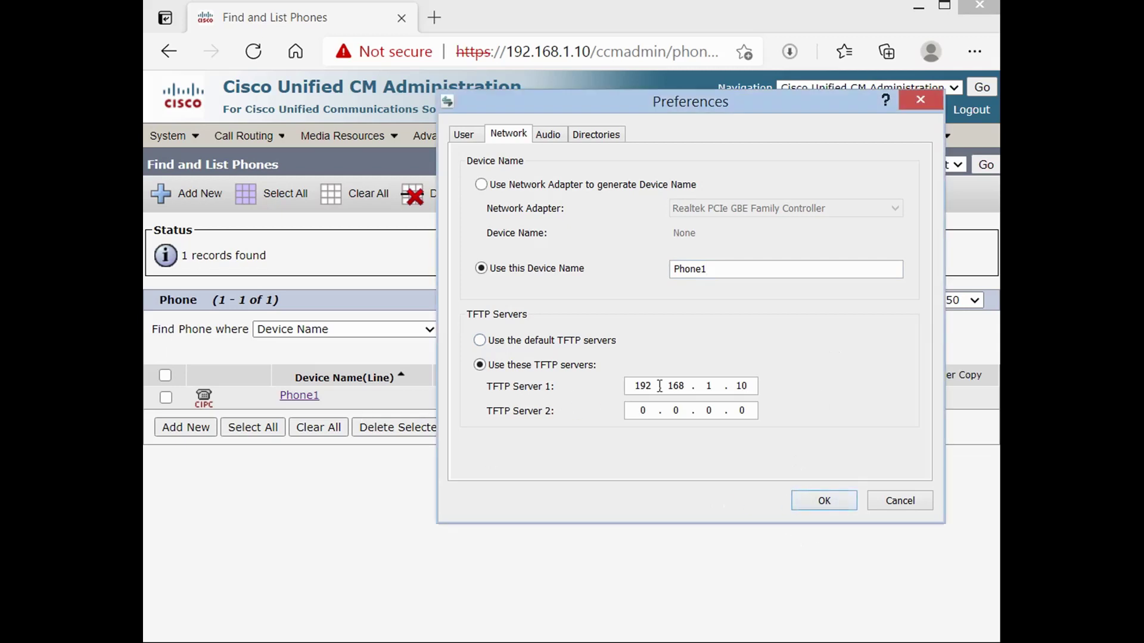
left_click(806, 500)
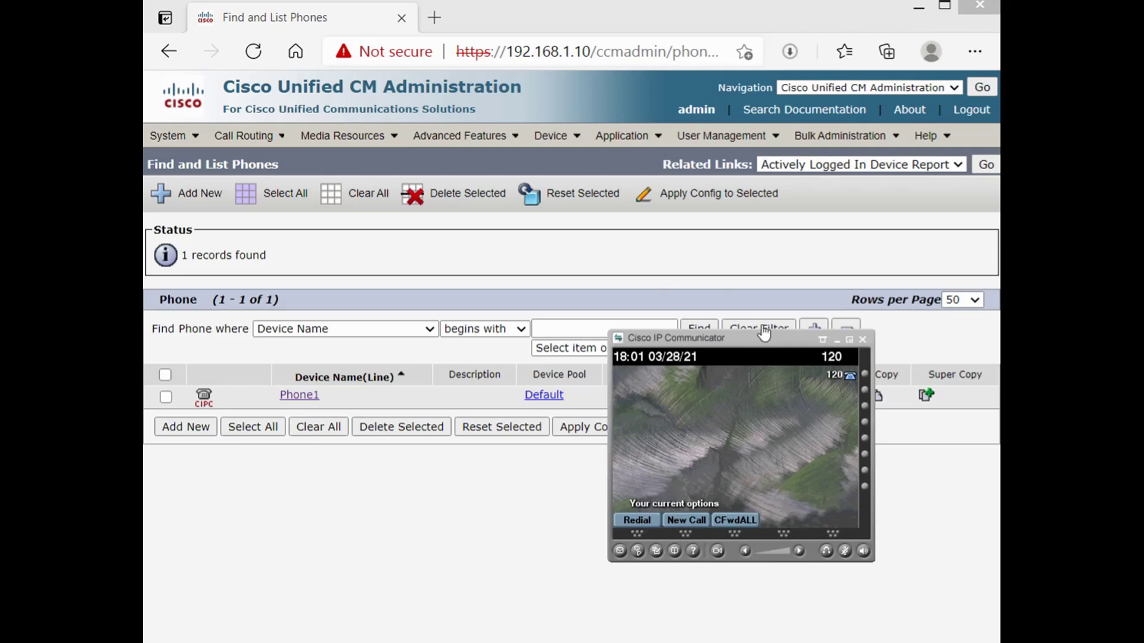
Minimize the softphone, add Phone2, and refresh the phone list showing both registered.
left_click(837, 342)
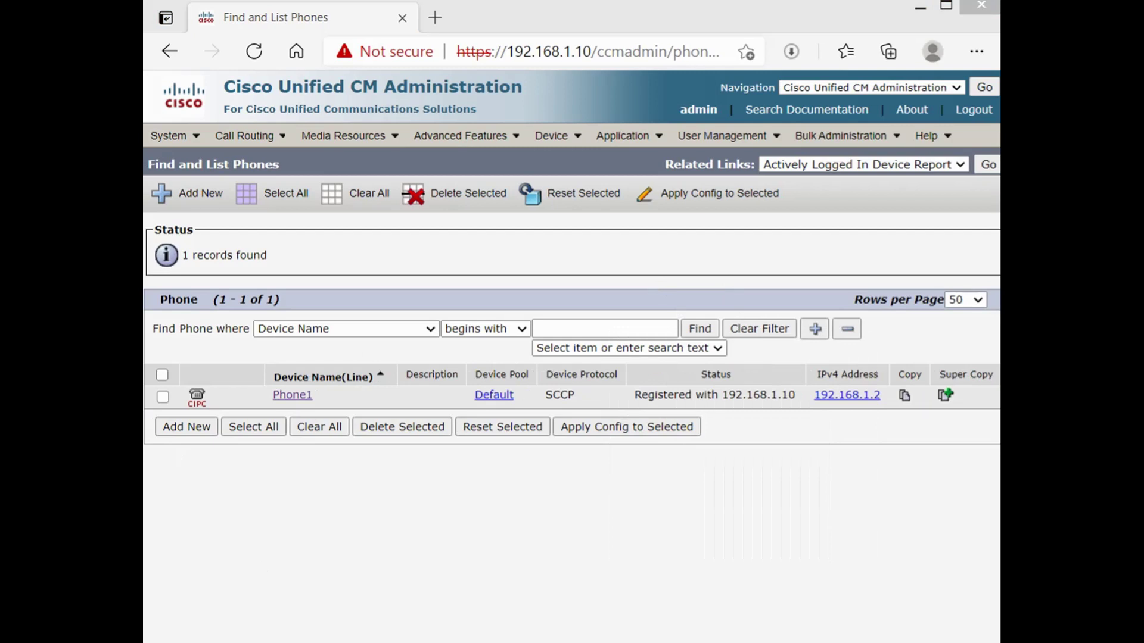
left_click(179, 426)
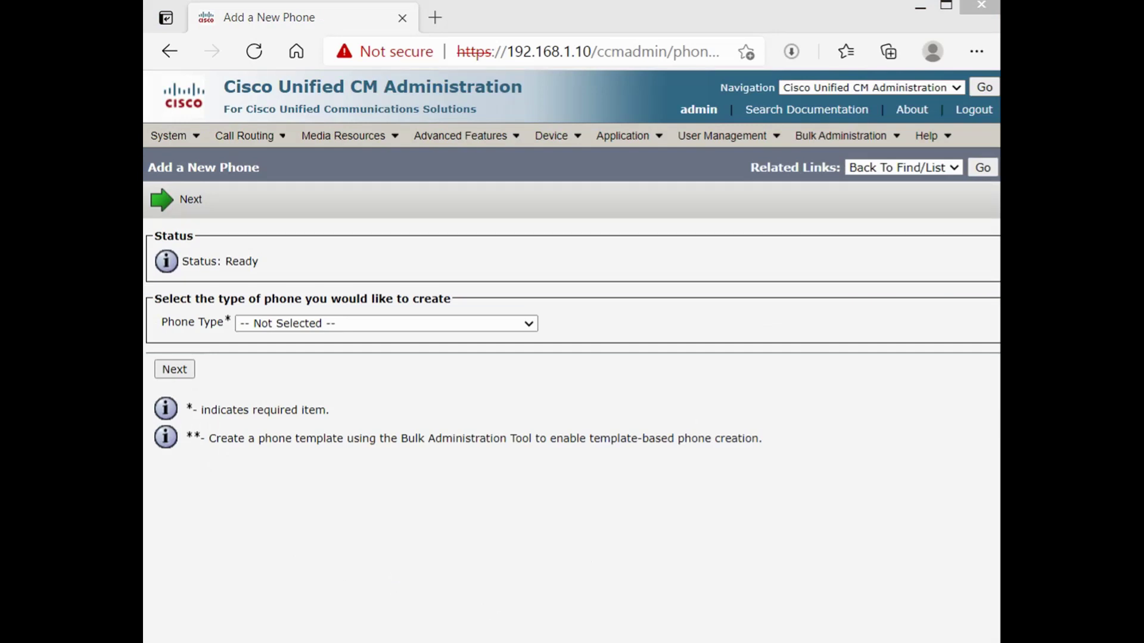
key("alt+Left")
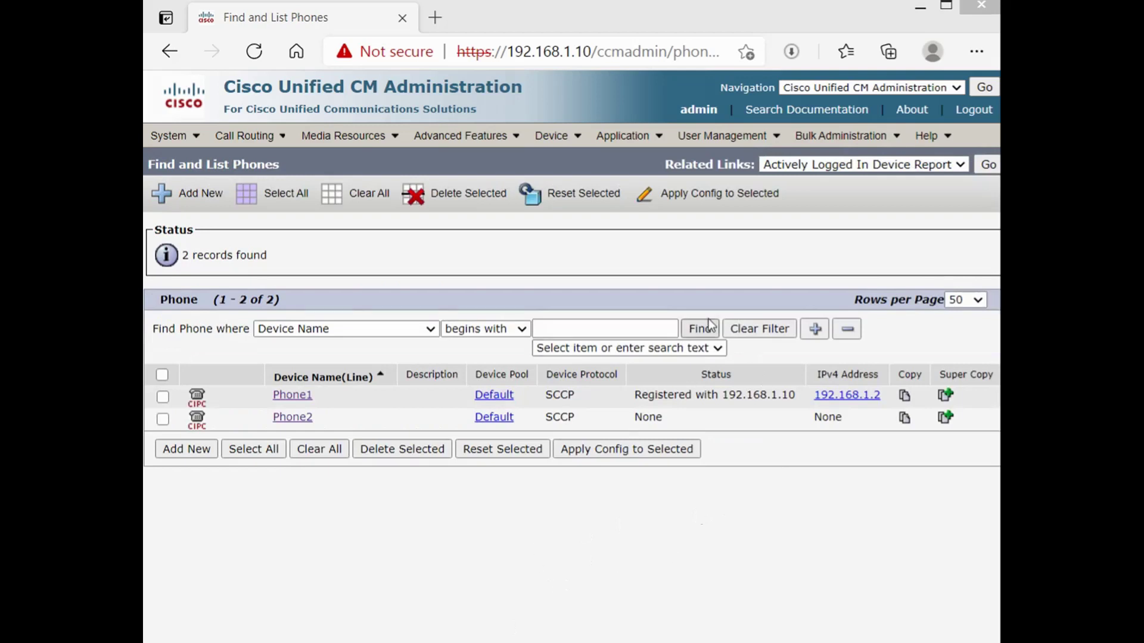
left_click(705, 335)
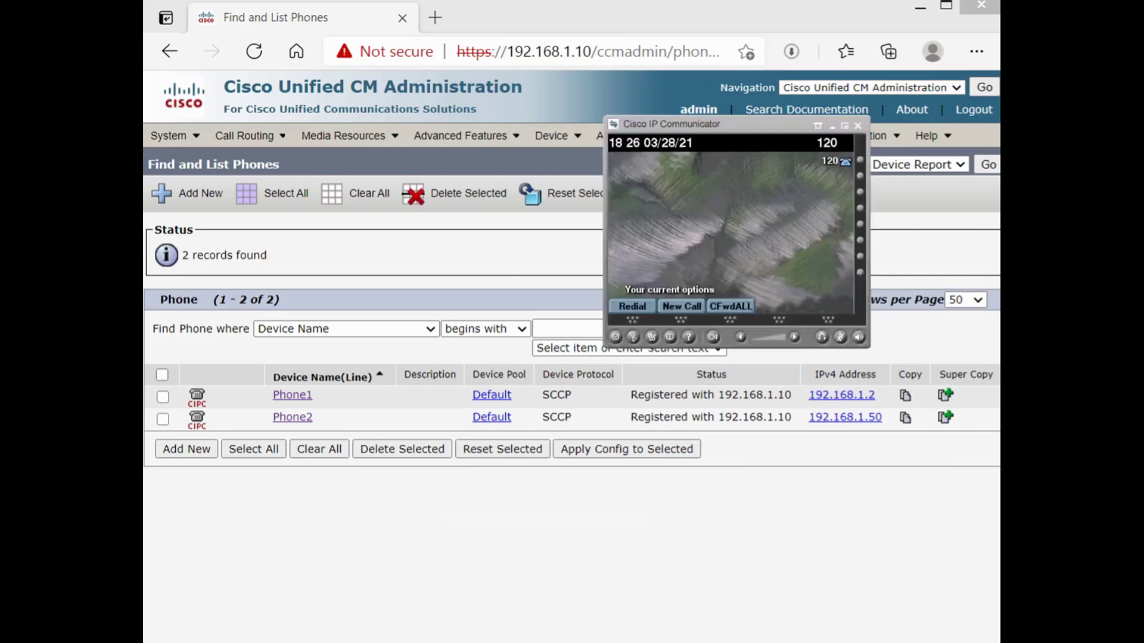
Answer the incoming call from Phone2 (130) on Phone1, then end it.
left_click_drag(749, 129, 778, 422)
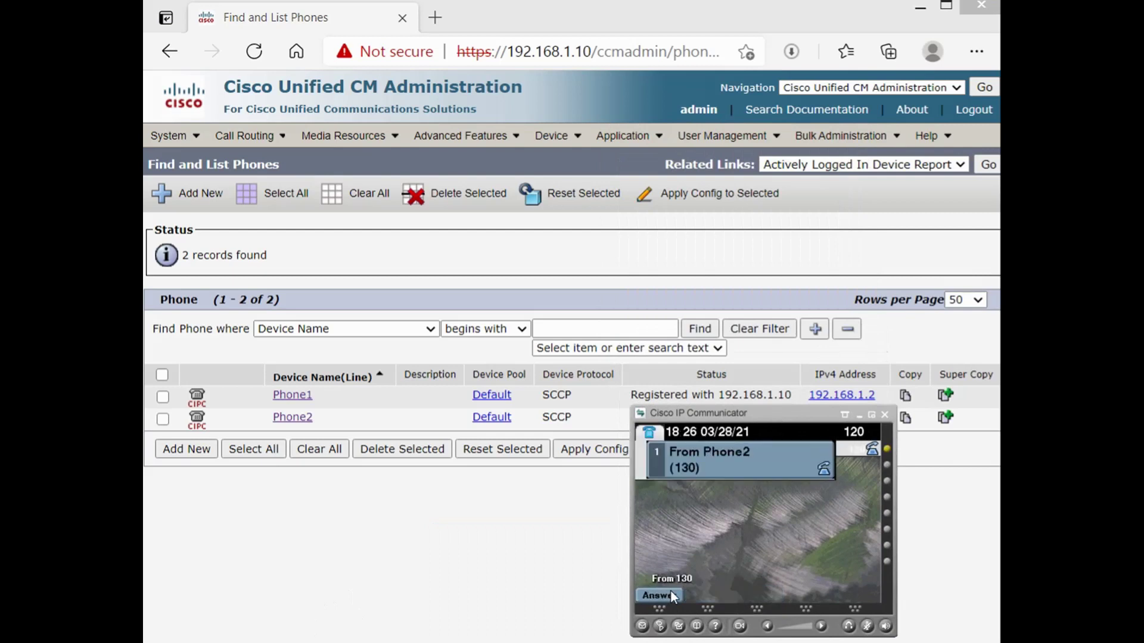
left_click(671, 591)
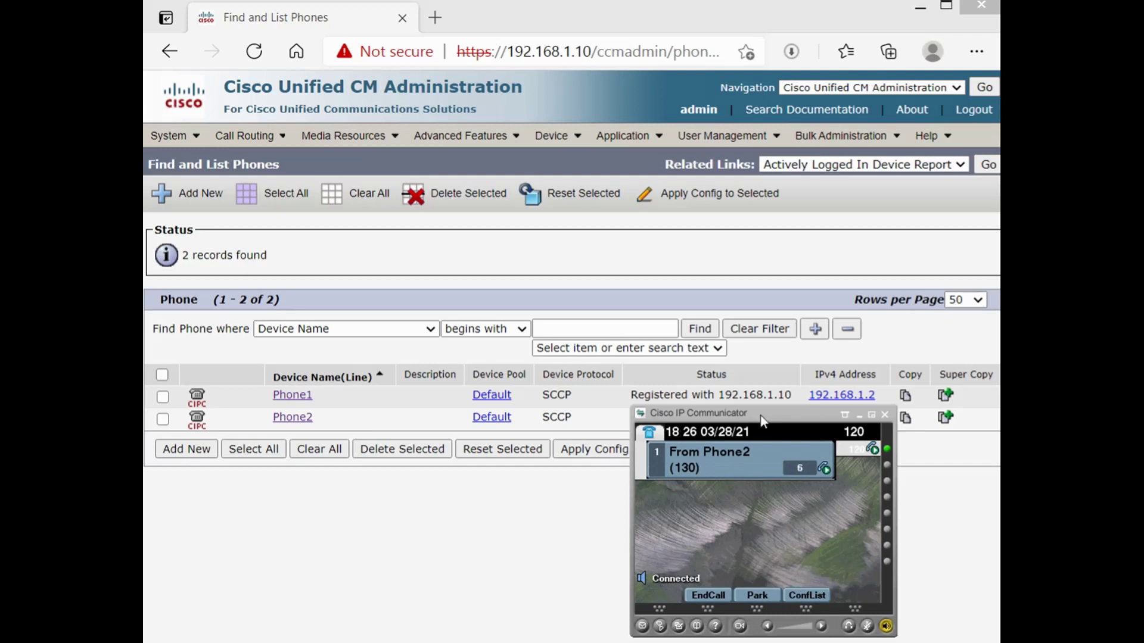
left_click(703, 597)
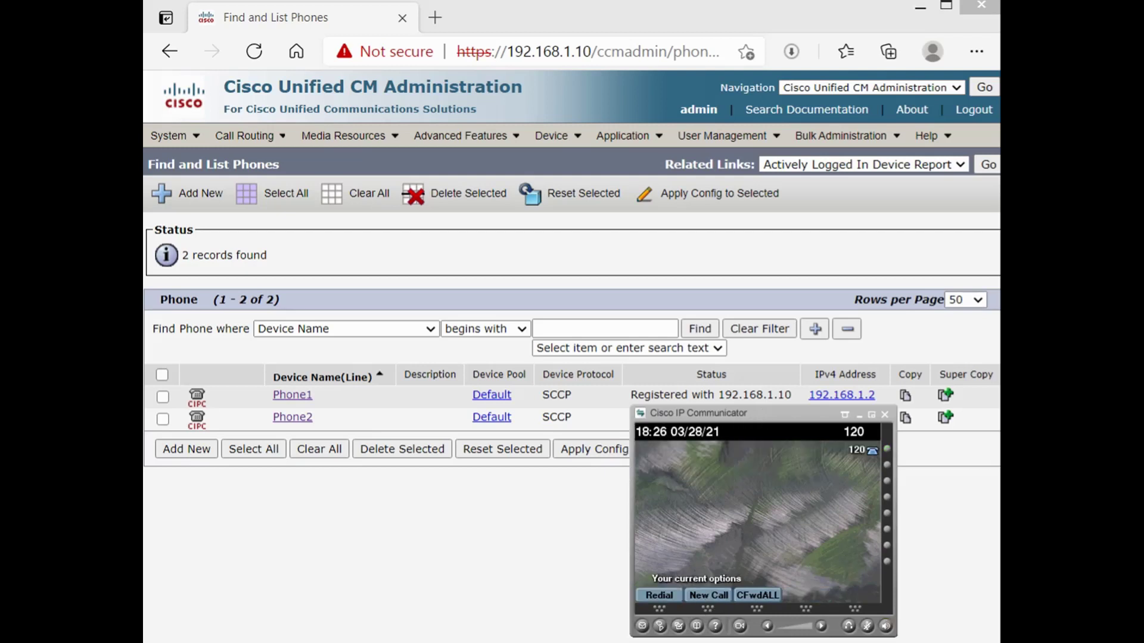